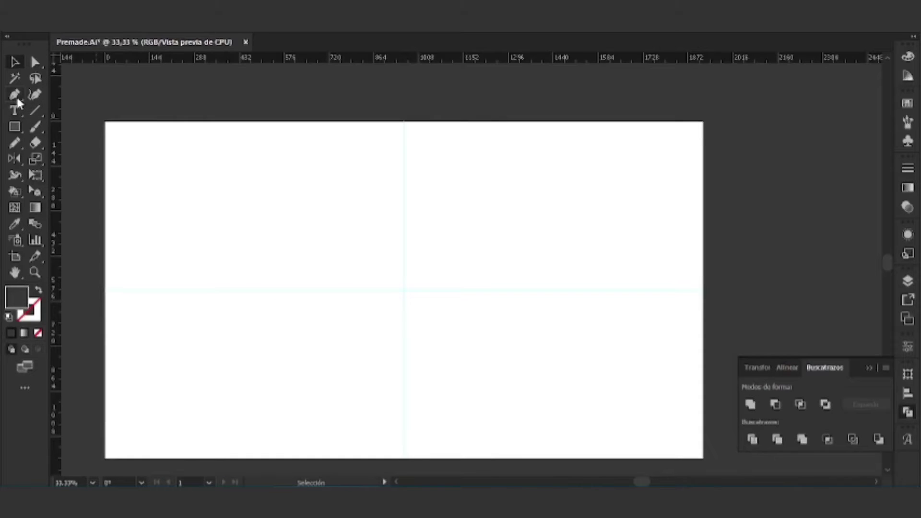
# Draw a closed spike with the Pen tool left of the vertical guide, with a rounded head and a curved, pointed lower tip
pyautogui.click(15, 98)
pyautogui.scroll(2, 329, 288)
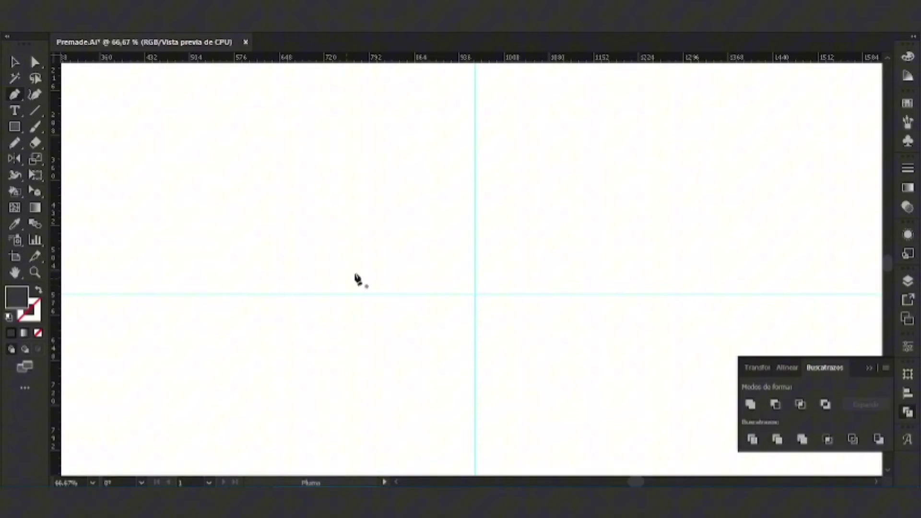
pyautogui.click(378, 278)
pyautogui.moveTo(382, 240); pyautogui.dragTo(397, 226)
pyautogui.moveTo(424, 266); pyautogui.dragTo(416, 288)
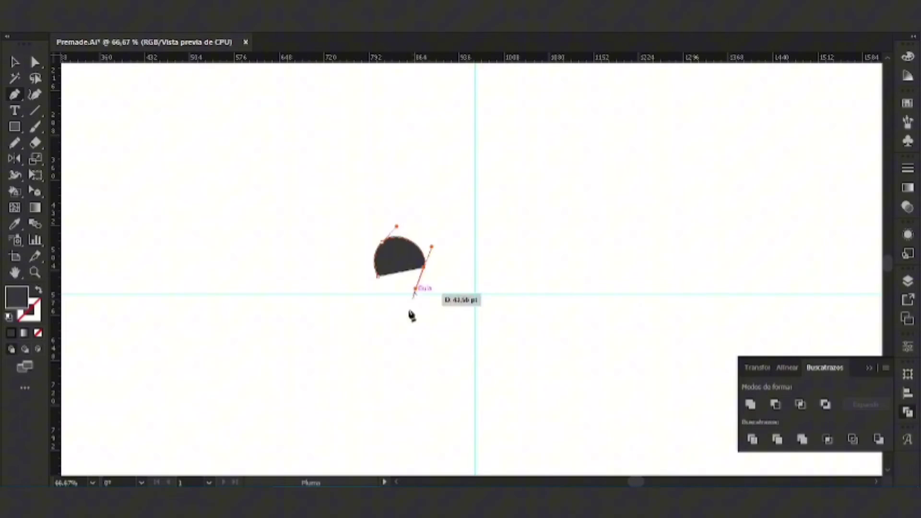
pyautogui.moveTo(366, 345); pyautogui.dragTo(329, 356)
pyautogui.click(365, 344)
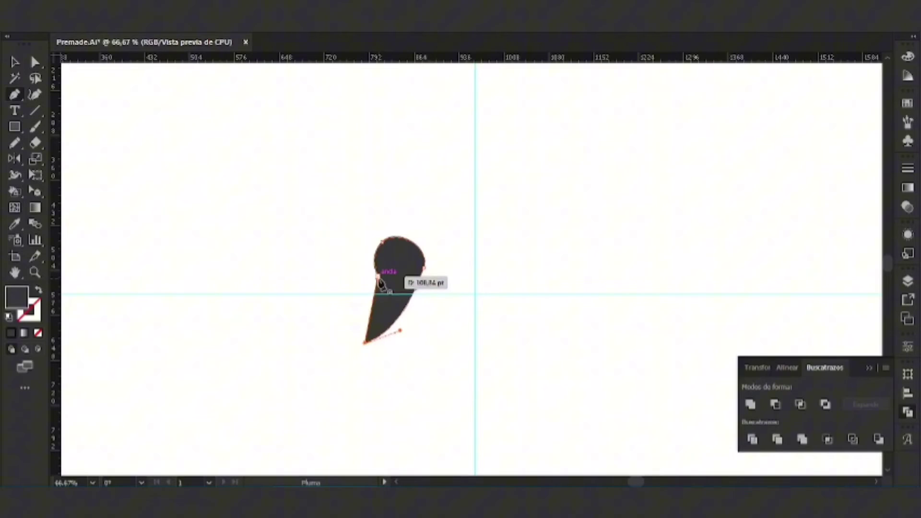
pyautogui.moveTo(378, 277); pyautogui.dragTo(381, 234)
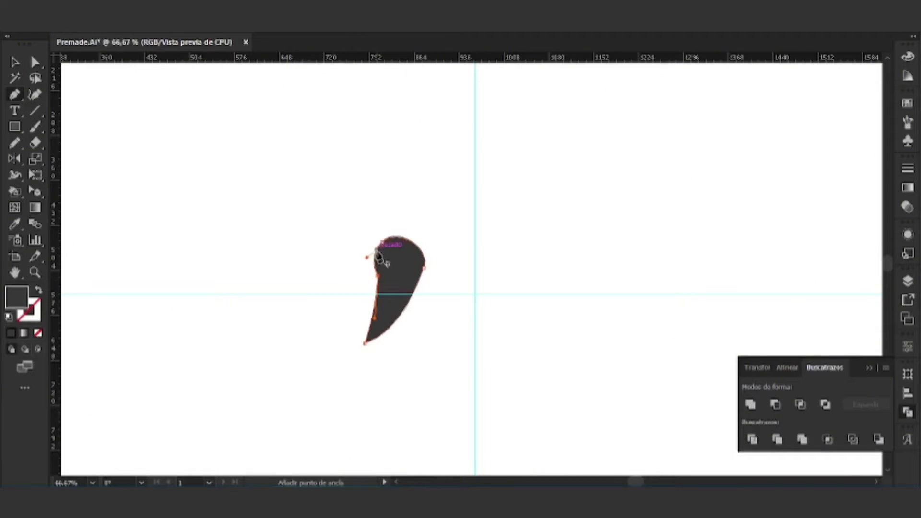
# Refine the spike's curves by adjusting its left-side handle, smoothing the left corner and pulling the right-hand anchor inward
pyautogui.press('a')
pyautogui.moveTo(375, 318); pyautogui.dragTo(369, 327)
pyautogui.moveTo(365, 279); pyautogui.dragTo(103, 291)
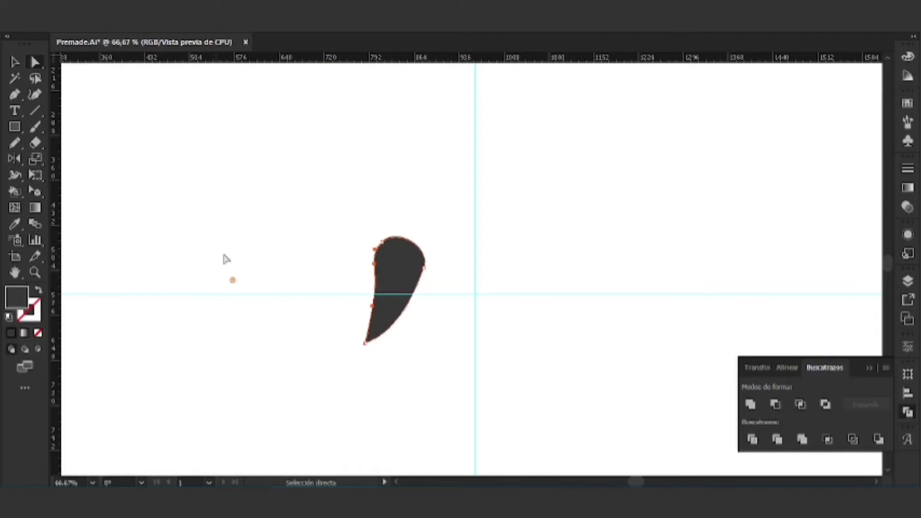
pyautogui.moveTo(417, 271)
pyautogui.mouseDown()
pyautogui.moveTo(426, 261)
pyautogui.moveTo(412, 269)
pyautogui.mouseUp()
pyautogui.click(430, 255)
pyautogui.press('v')
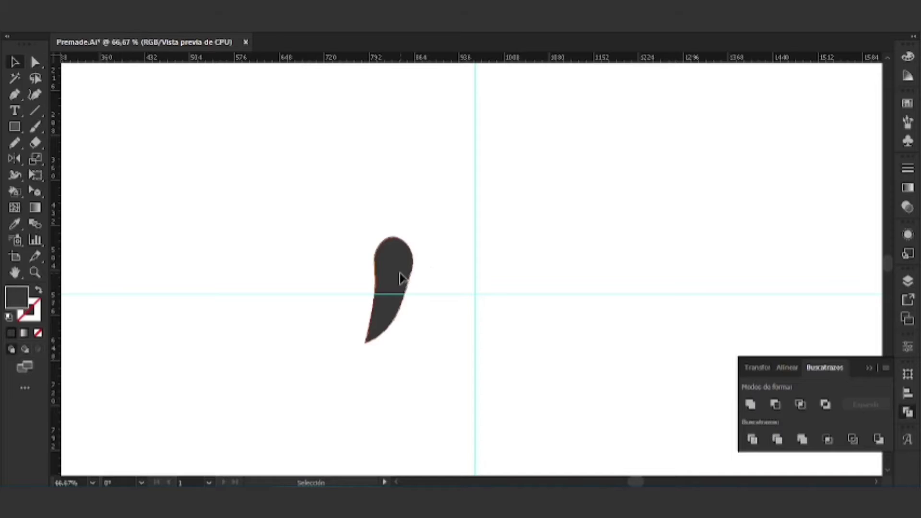
pyautogui.click(397, 278)
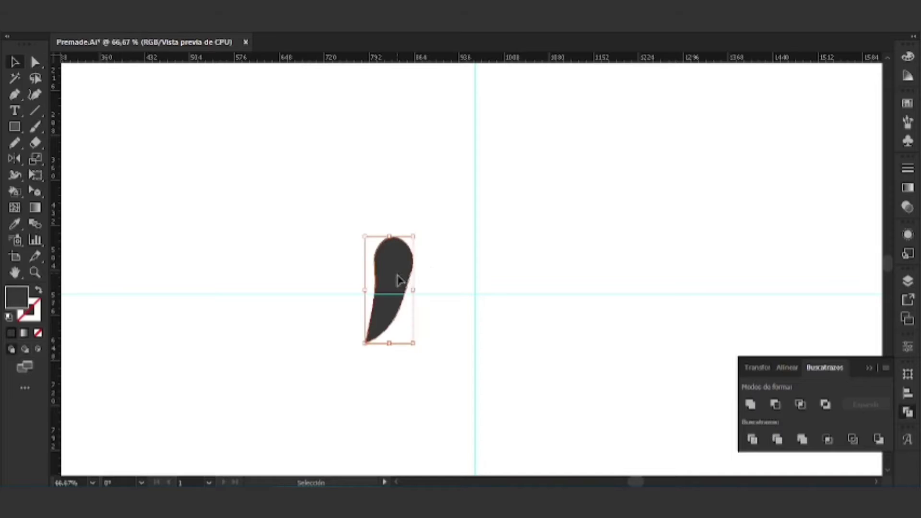
pyautogui.click(440, 276)
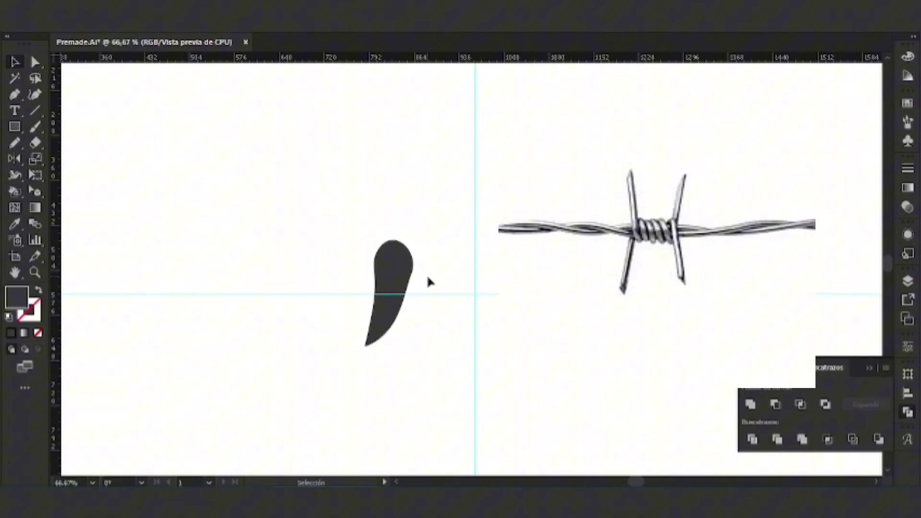
# Duplicate the spike across the vertical guide and tilt the copy slightly clockwise
pyautogui.click(401, 289)
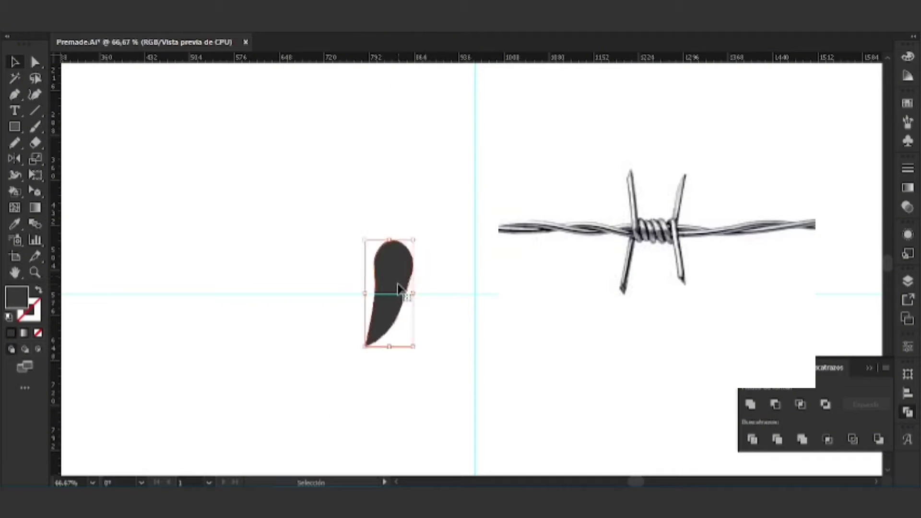
pyautogui.press('a')
pyautogui.press('v')
pyautogui.moveTo(417, 234); pyautogui.dragTo(514, 267)
# Lengthen the original spike by moving its tip down and left, then slightly round the tip's corner
pyautogui.press('a')
pyautogui.moveTo(367, 351)
pyautogui.mouseDown()
pyautogui.moveTo(354, 353)
pyautogui.moveTo(356, 363)
pyautogui.mouseUp()
pyautogui.click(373, 310)
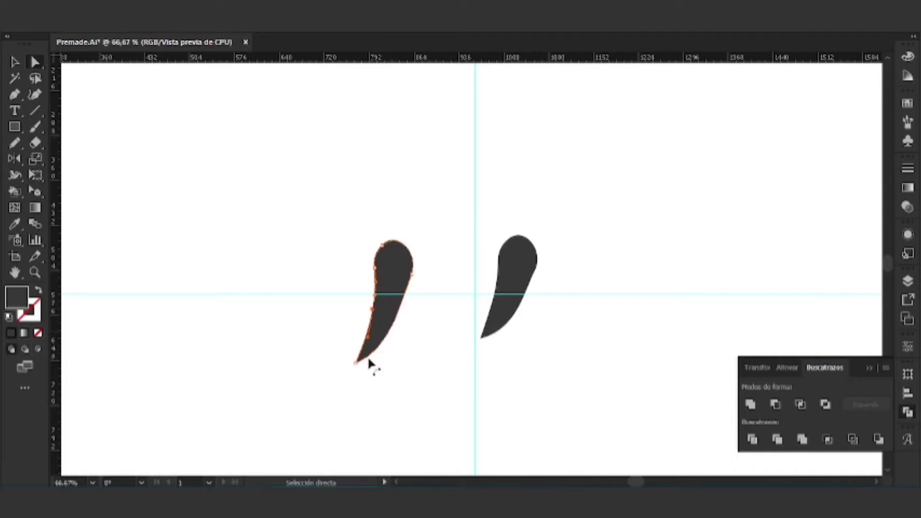
pyautogui.click(356, 362)
pyautogui.scroll(3, 359, 362)
pyautogui.moveTo(359, 354); pyautogui.dragTo(358, 355)
pyautogui.click(425, 363)
pyautogui.scroll(-3, 448, 358)
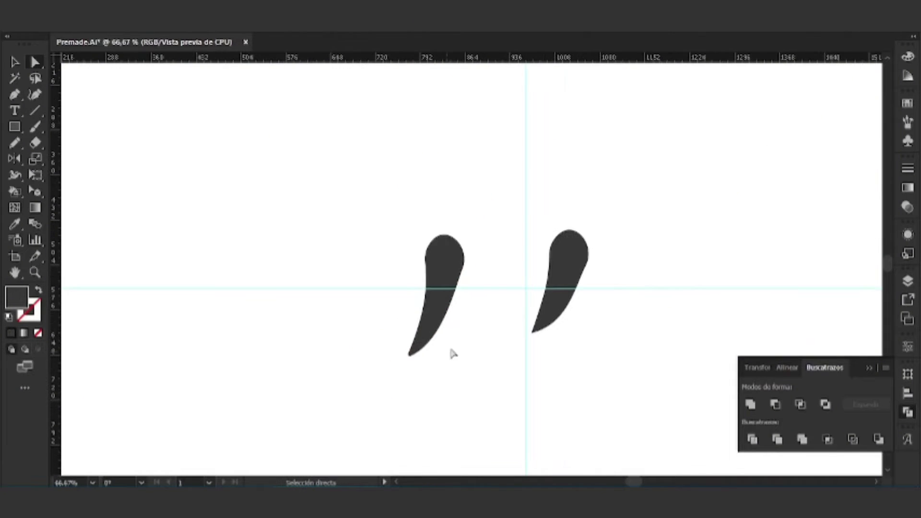
# Move the copied spike beside the original and scale it down, leaving a narrow gap between them
pyautogui.scroll(1, 478, 301)
pyautogui.press('v')
pyautogui.moveTo(593, 289); pyautogui.dragTo(481, 289)
pyautogui.moveTo(483, 356); pyautogui.dragTo(495, 318)
pyautogui.moveTo(495, 276)
pyautogui.mouseDown()
pyautogui.moveTo(492, 295)
pyautogui.moveTo(520, 273)
pyautogui.moveTo(503, 270)
pyautogui.mouseUp()
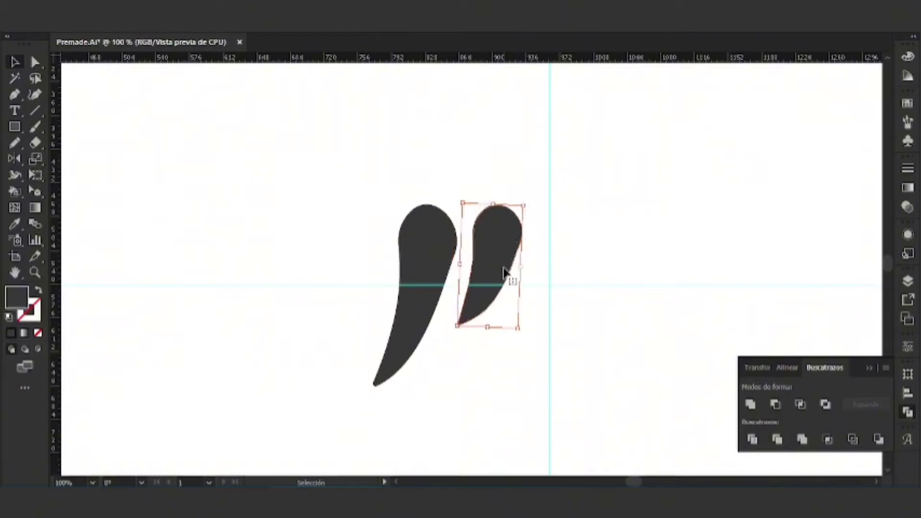
pyautogui.click(544, 263)
pyautogui.scroll(-4, 518, 270)
pyautogui.scroll(4, 514, 276)
# Round the lower tip of the smaller spike and shift it slightly to fit beside the long spike
pyautogui.press('a')
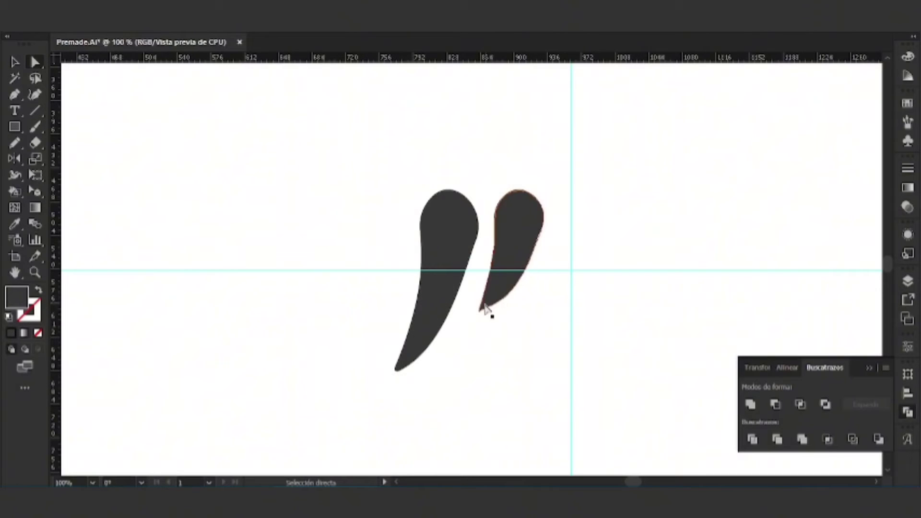
pyautogui.click(480, 310)
pyautogui.moveTo(489, 305); pyautogui.dragTo(492, 298)
pyautogui.press('v')
pyautogui.moveTo(506, 263); pyautogui.dragTo(516, 261)
pyautogui.click(549, 262)
pyautogui.scroll(-1, 549, 264)
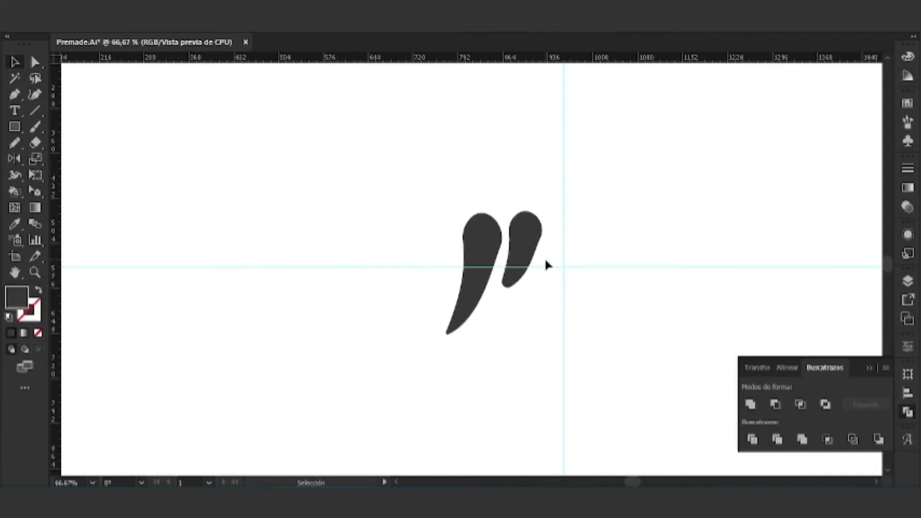
# Draw a curved corner piece with the Pen tool over the upper-left side of the smaller shape, following its top edge
pyautogui.scroll(2, 523, 230)
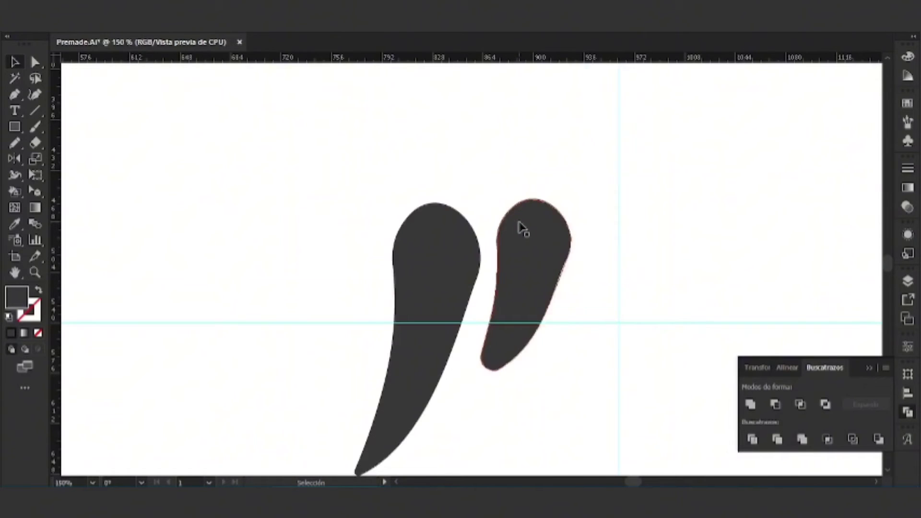
pyautogui.press('p')
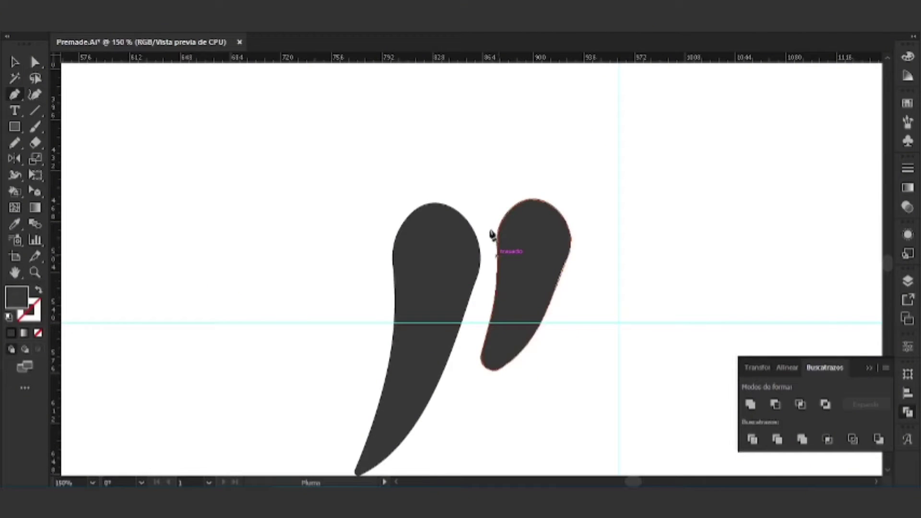
pyautogui.click(497, 256)
pyautogui.moveTo(486, 214); pyautogui.dragTo(472, 200)
pyautogui.click(486, 214)
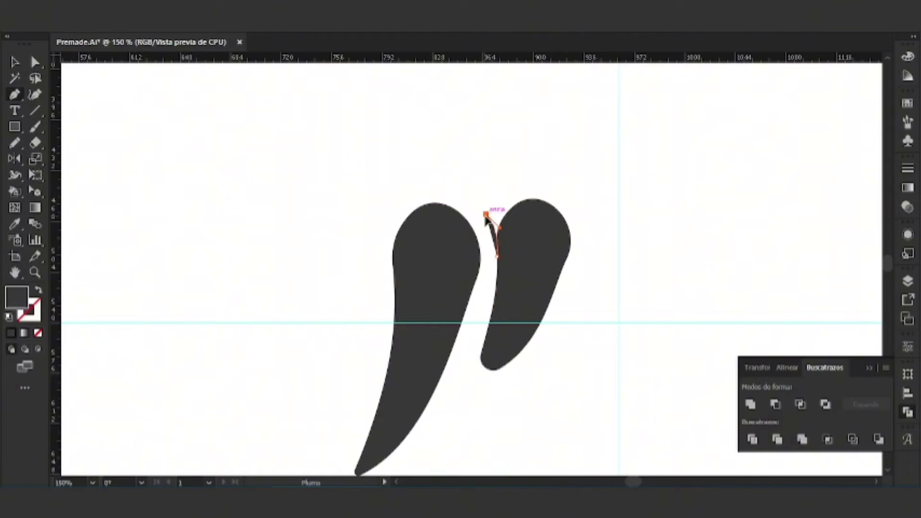
pyautogui.moveTo(536, 198); pyautogui.dragTo(569, 201)
pyautogui.click(536, 199)
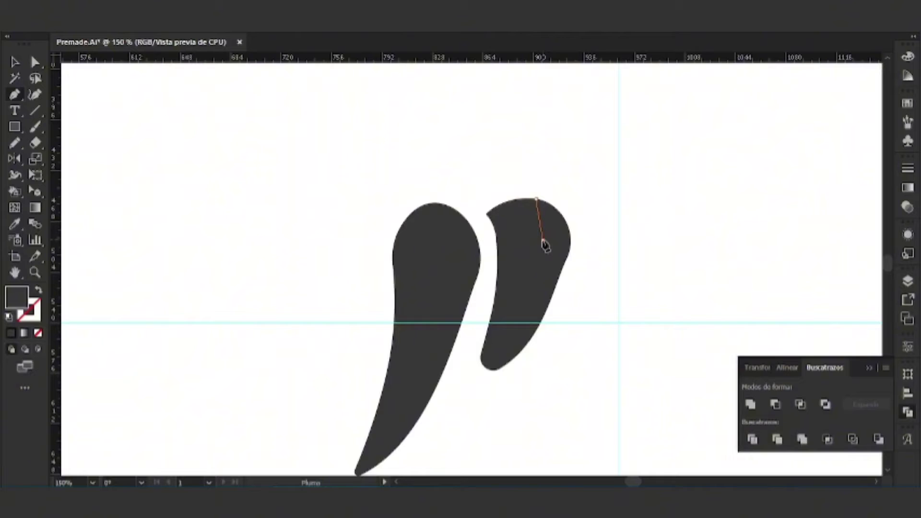
pyautogui.click(543, 240)
# Unite the curved corner piece and the smaller shape into a single shape
pyautogui.press('v')
pyautogui.moveTo(566, 329); pyautogui.dragTo(497, 168)
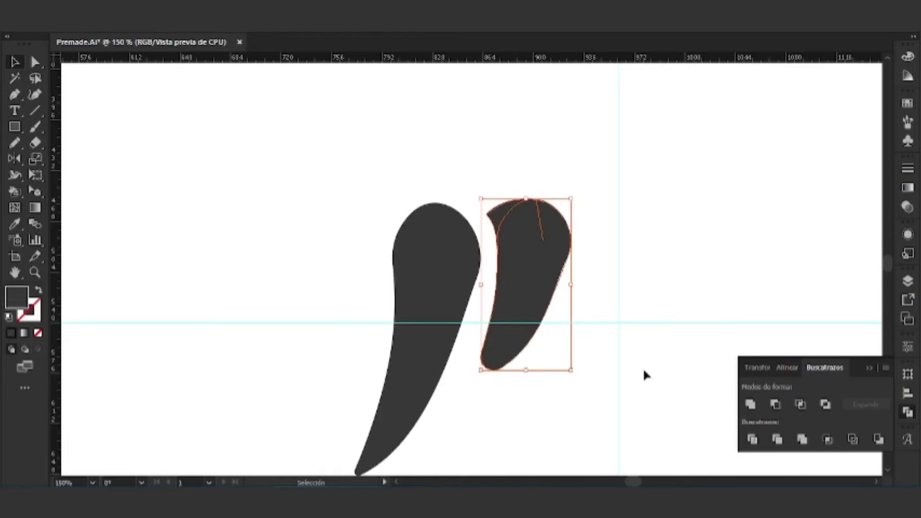
pyautogui.click(751, 405)
pyautogui.press('a')
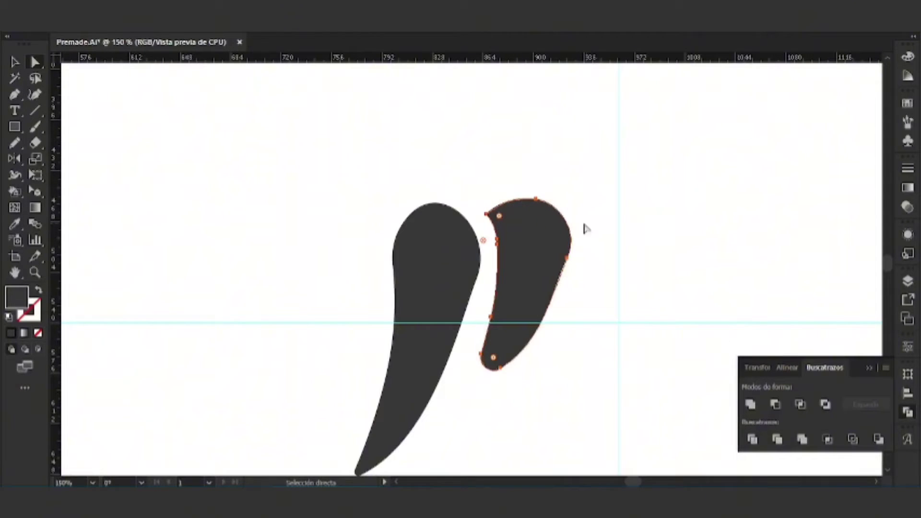
pyautogui.press('v')
pyautogui.click(531, 249)
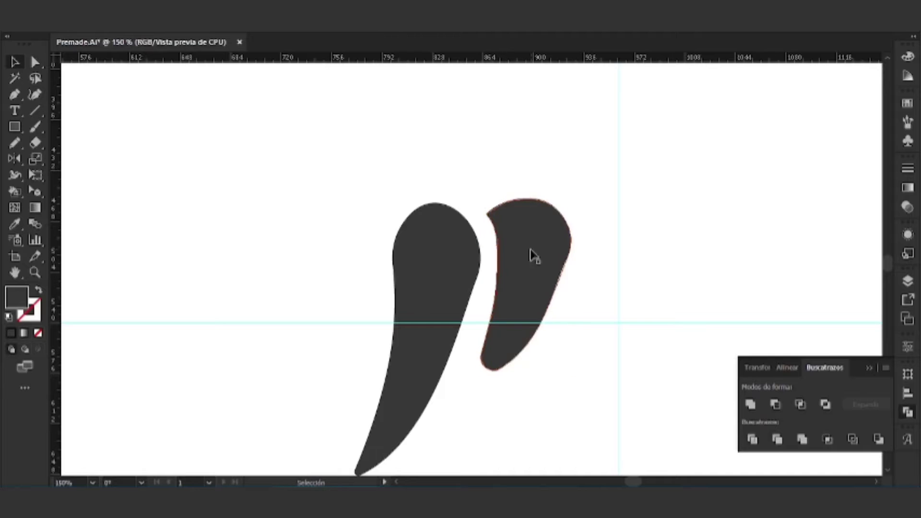
# Duplicate the united coil shape to its right, over the vertical guide
pyautogui.press('a')
pyautogui.press('v')
pyautogui.moveTo(536, 268); pyautogui.dragTo(621, 261)
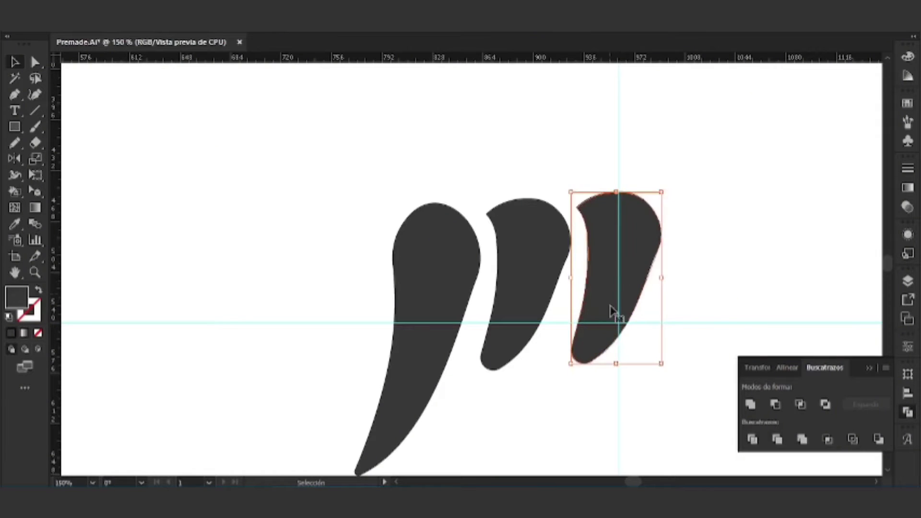
# Shift the lower end of the new coil copy to the left so it slants more
pyautogui.press('a')
pyautogui.moveTo(613, 390); pyautogui.dragTo(574, 310)
pyautogui.moveTo(582, 367)
pyautogui.mouseDown()
pyautogui.moveTo(596, 376)
pyautogui.moveTo(577, 369)
pyautogui.mouseUp()
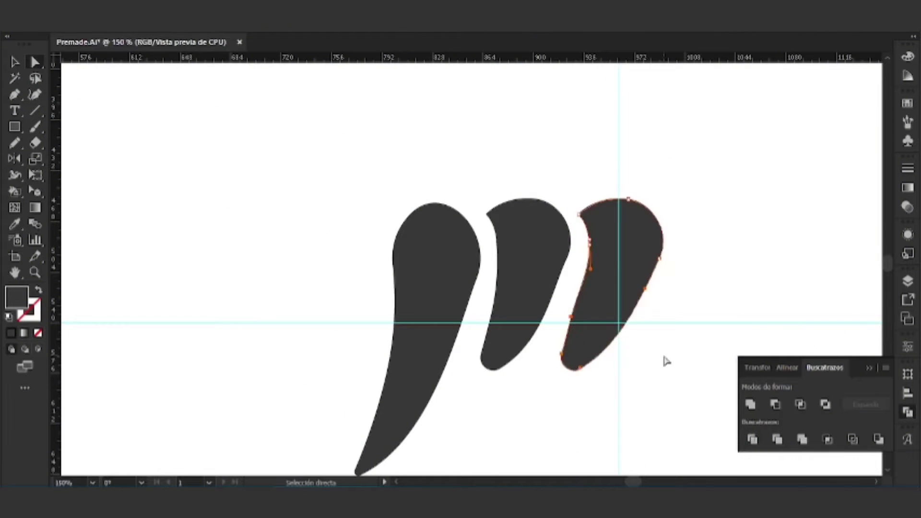
pyautogui.click(664, 360)
pyautogui.scroll(-3, 589, 290)
pyautogui.scroll(2, 638, 290)
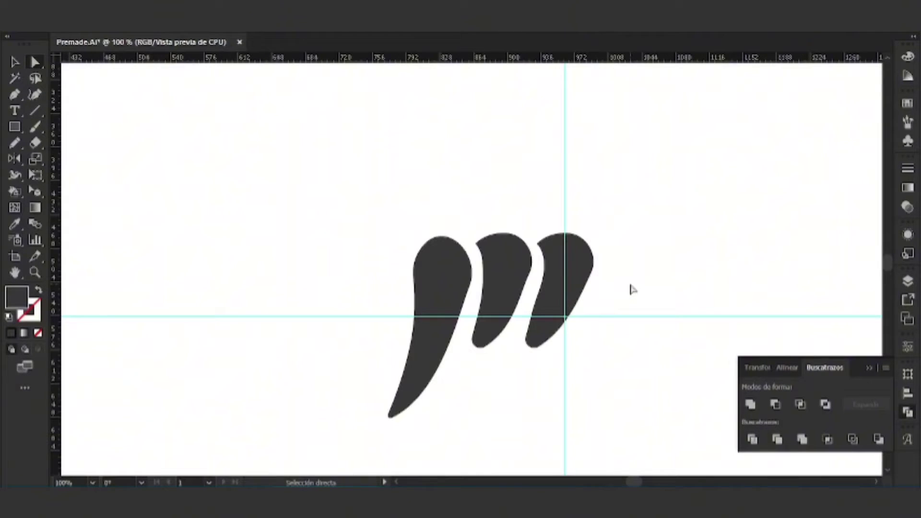
pyautogui.press('v')
pyautogui.click(569, 293)
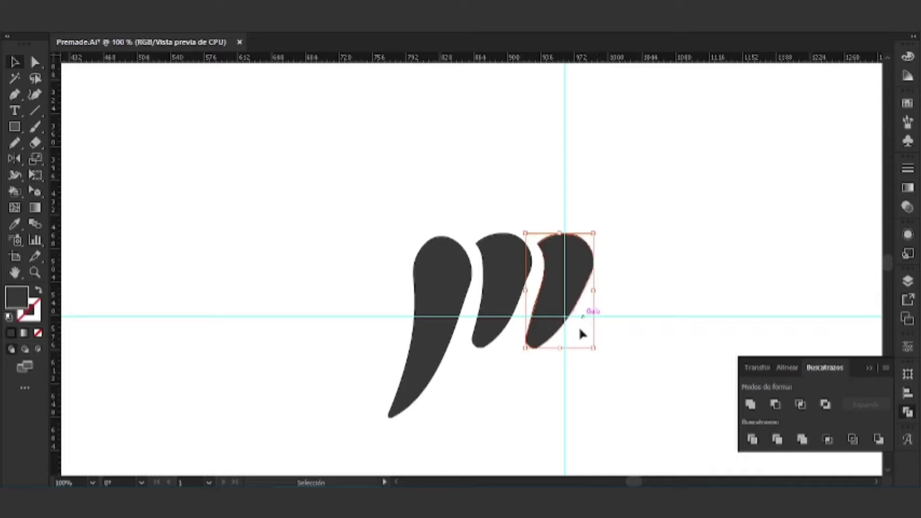
pyautogui.click(556, 187)
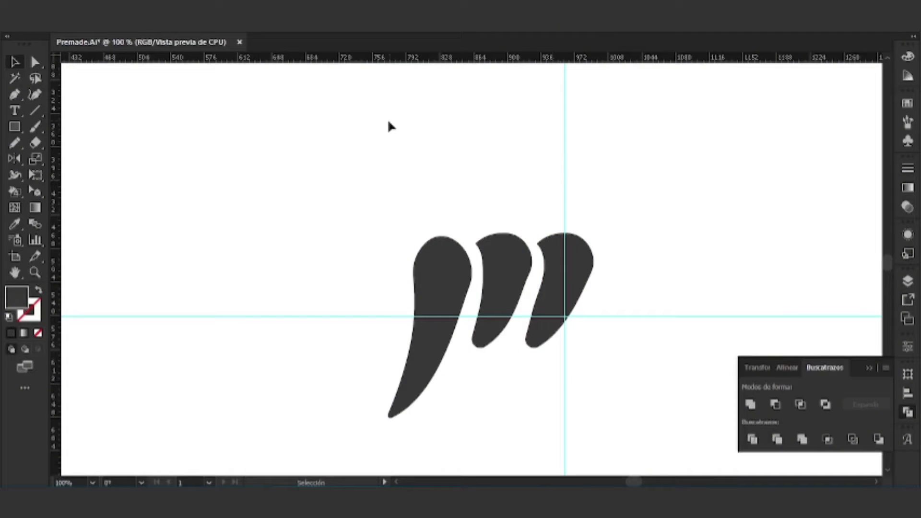
# Duplicate the long spike and flip the copy both vertically and horizontally
pyautogui.press('a')
pyautogui.click(426, 275)
pyautogui.press('v')
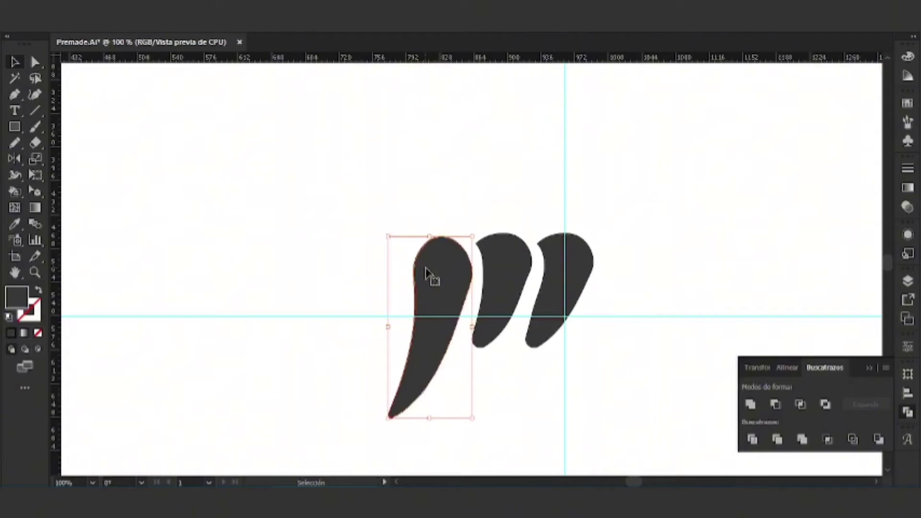
pyautogui.click(908, 347)
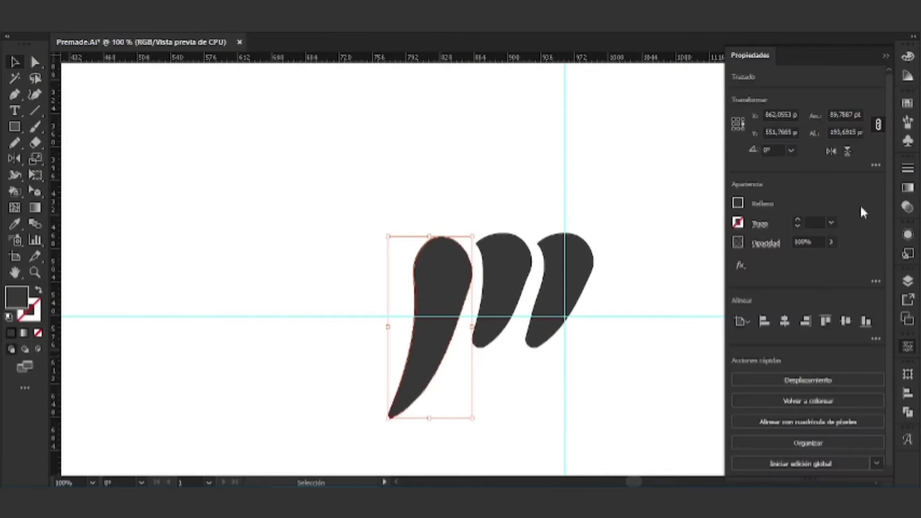
pyautogui.click(848, 152)
pyautogui.click(832, 151)
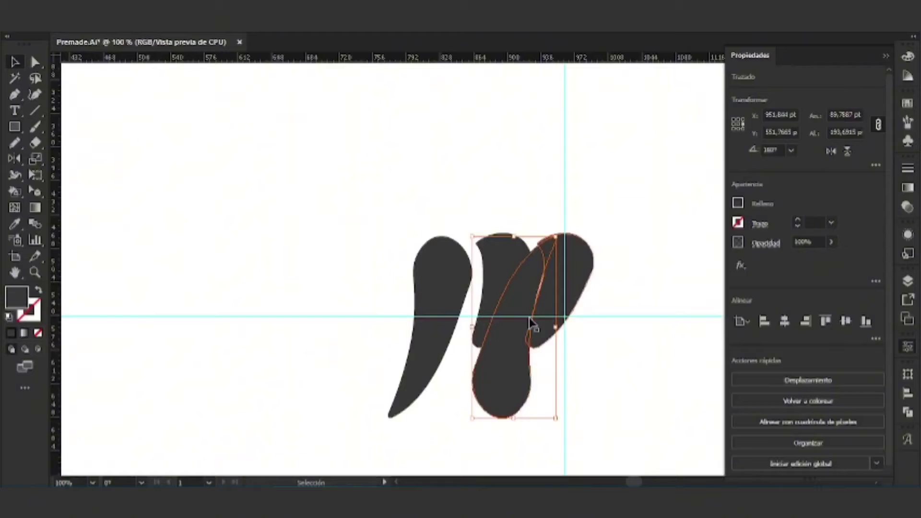
# Place the flipped spike at the right end of the coil with its point facing up
pyautogui.moveTo(541, 311); pyautogui.dragTo(666, 238)
pyautogui.hotkey('ctrl', 'z')
pyautogui.moveTo(516, 380); pyautogui.dragTo(610, 320)
pyautogui.click(676, 293)
pyautogui.scroll(-3, 516, 285)
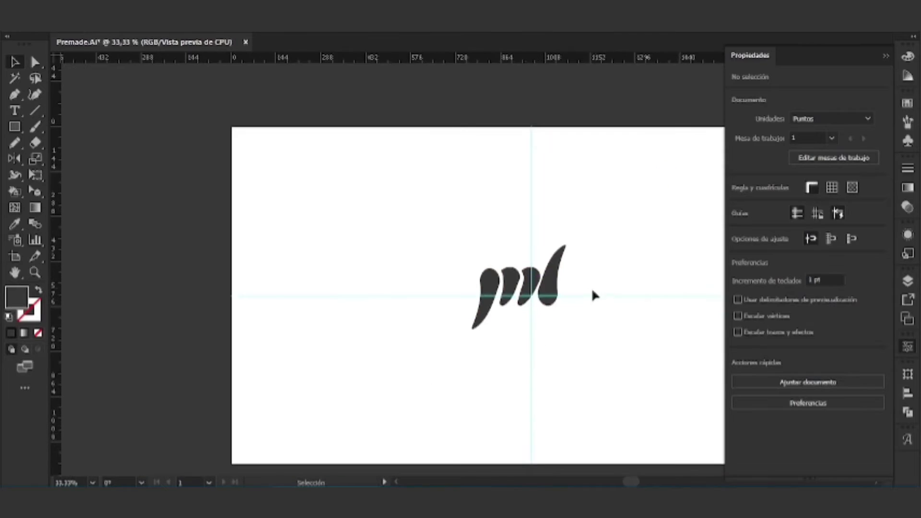
pyautogui.scroll(3, 552, 297)
# Rotate the flipped spike slightly clockwise to 176.41° and nudge it down and right to even out its gap with the coil
pyautogui.click(556, 298)
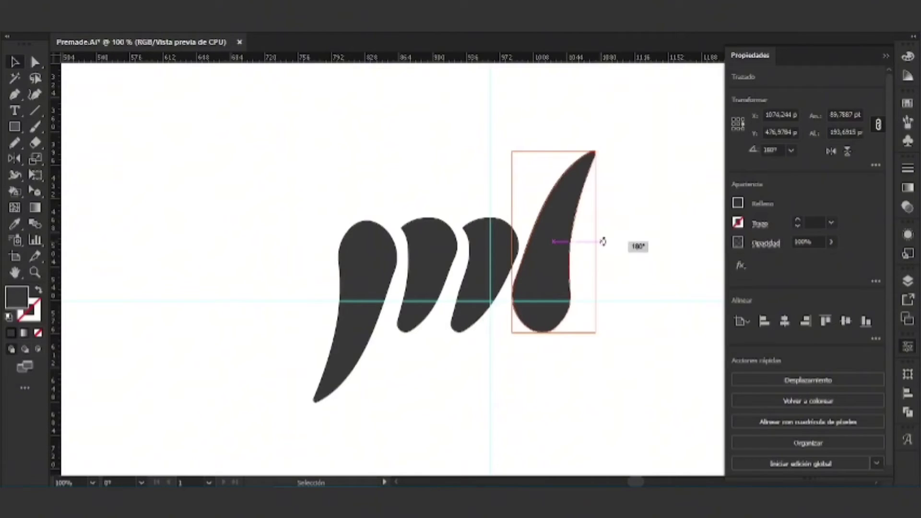
pyautogui.moveTo(611, 243); pyautogui.dragTo(617, 247)
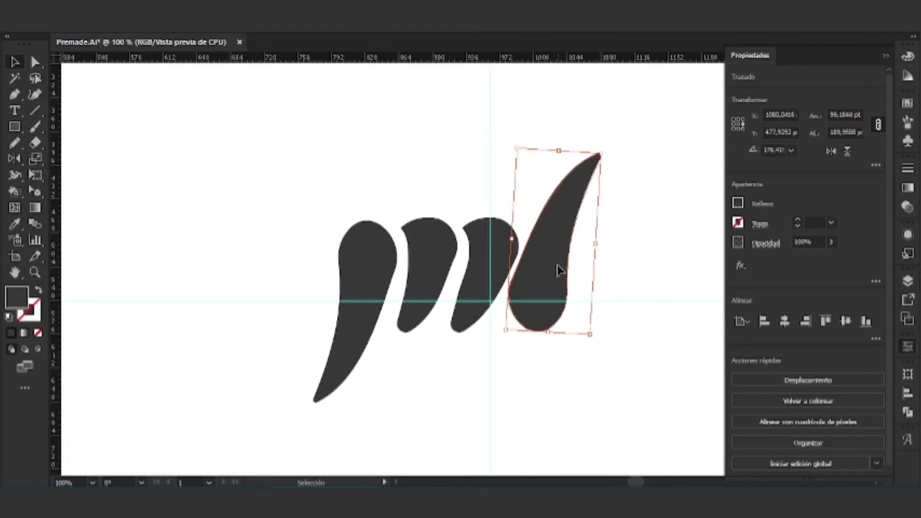
pyautogui.moveTo(558, 266); pyautogui.dragTo(562, 271)
pyautogui.click(607, 268)
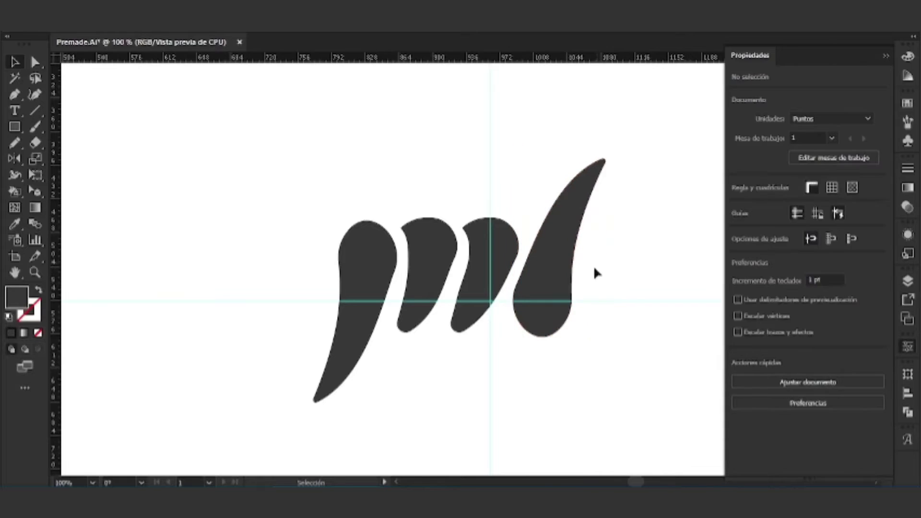
pyautogui.click(552, 291)
pyautogui.click(614, 280)
pyautogui.scroll(-4, 597, 307)
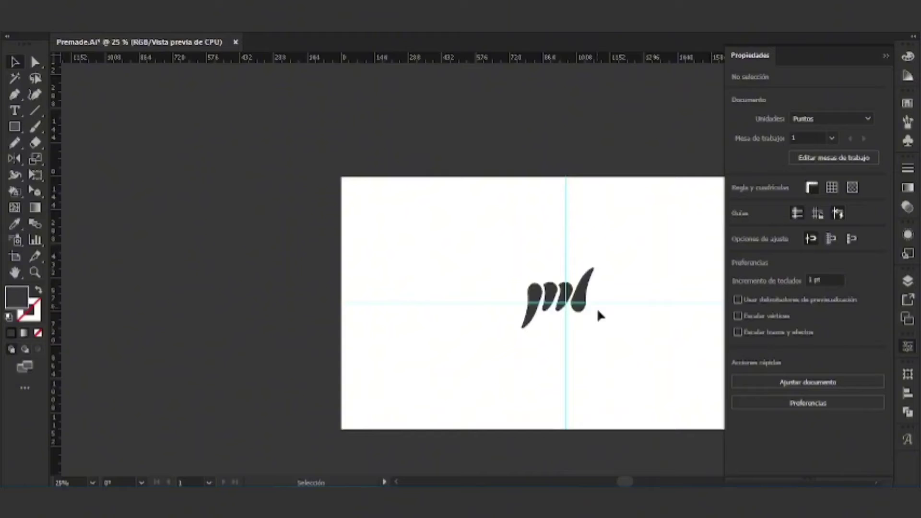
pyautogui.scroll(2, 607, 315)
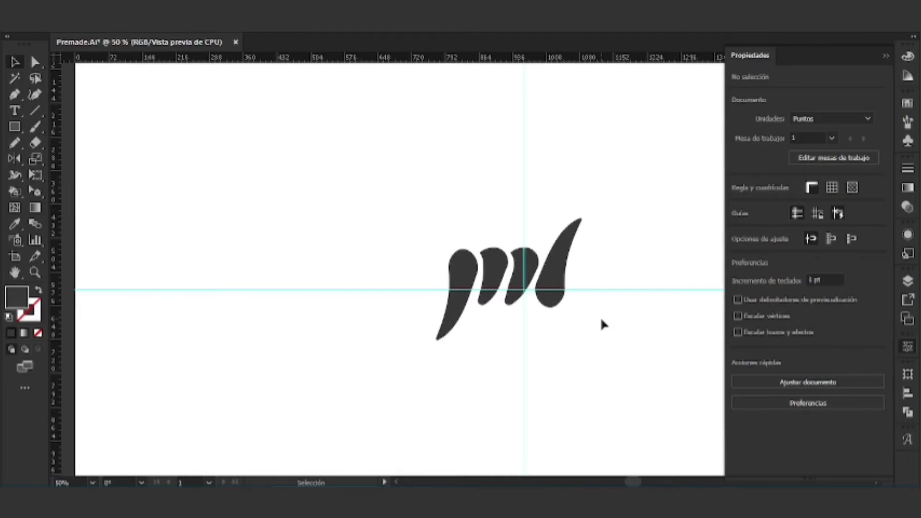
# Draw a small filled ellipse about 39 by 43 pt just above and left of the first long spike
pyautogui.scroll(3, 437, 231)
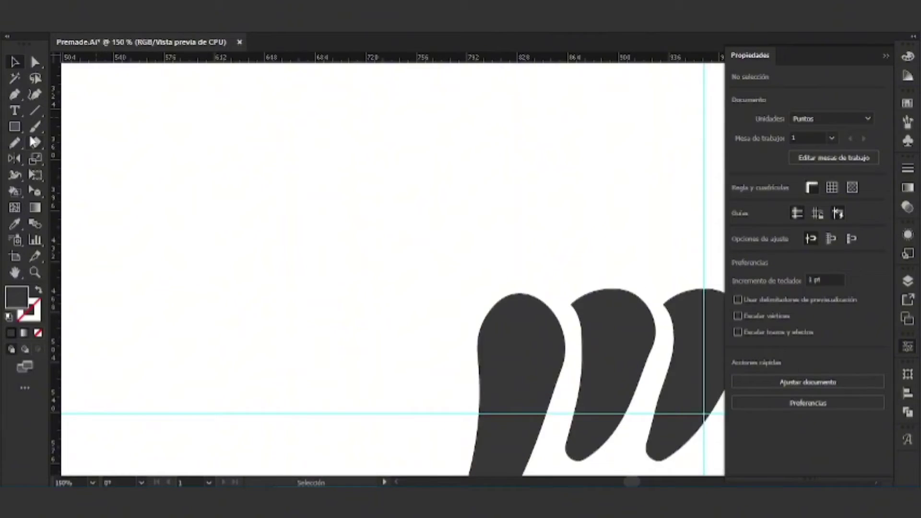
pyautogui.moveTo(14, 126); pyautogui.dragTo(59, 160)
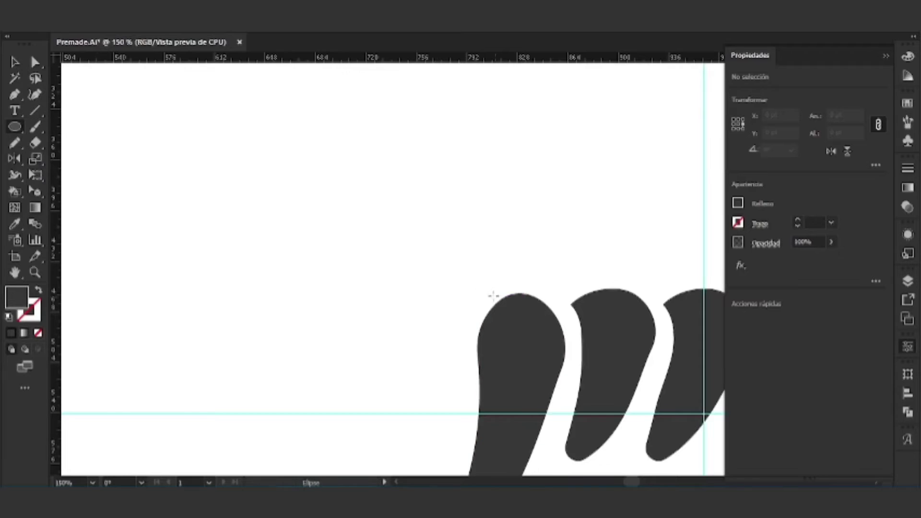
pyautogui.moveTo(490, 289); pyautogui.dragTo(436, 229)
# Pull the ellipse's upper-left side outward into a teardrop and shift its rounded end slightly down and right
pyautogui.press('a')
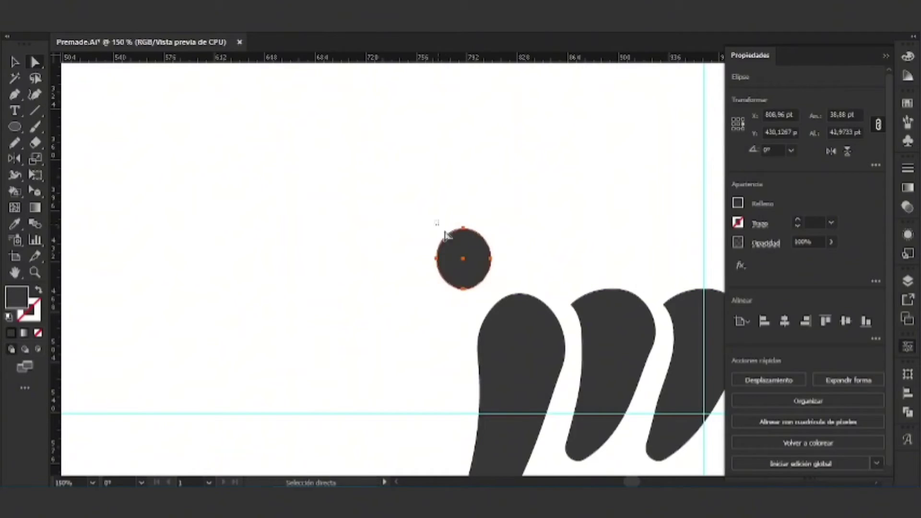
pyautogui.click(445, 231)
pyautogui.click(448, 236)
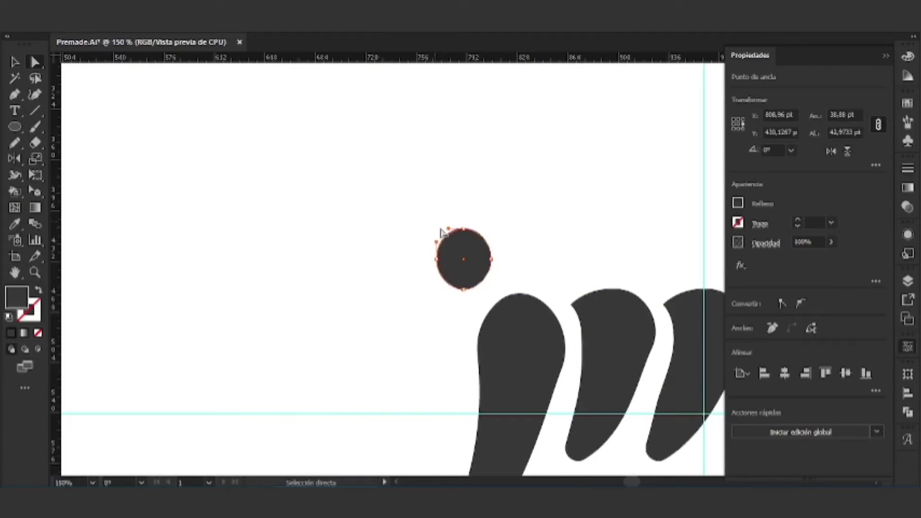
pyautogui.moveTo(440, 230); pyautogui.dragTo(414, 196)
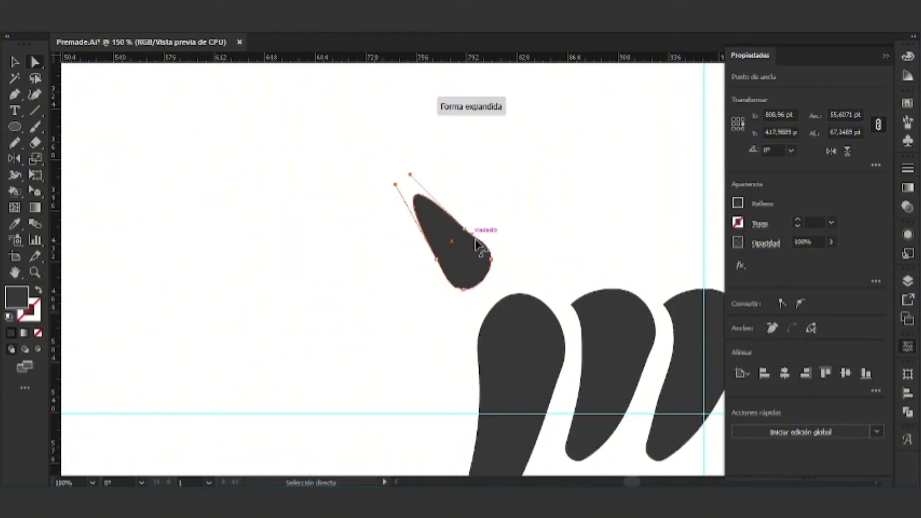
pyautogui.moveTo(492, 262); pyautogui.dragTo(470, 298)
pyautogui.click(442, 210)
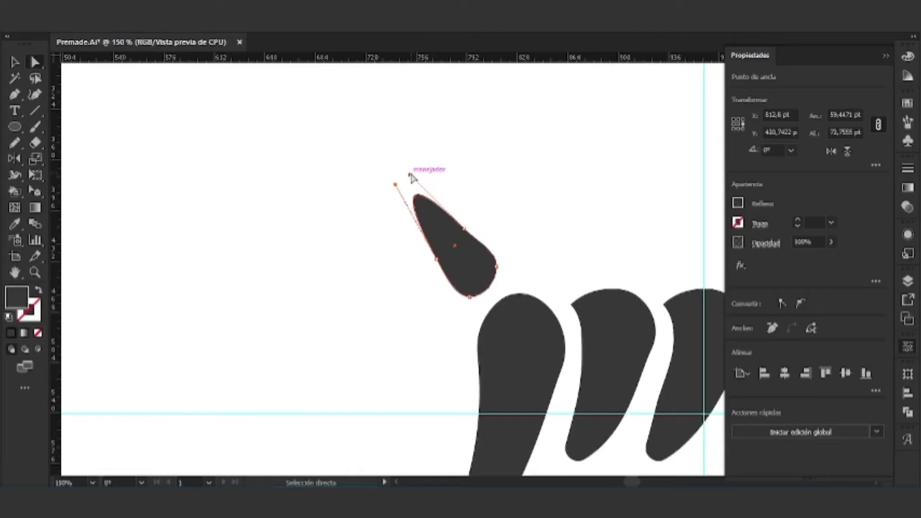
# Adjust the handles at the teardrop's upper-left end to make its tip narrower and sharper
pyautogui.moveTo(409, 178); pyautogui.dragTo(404, 186)
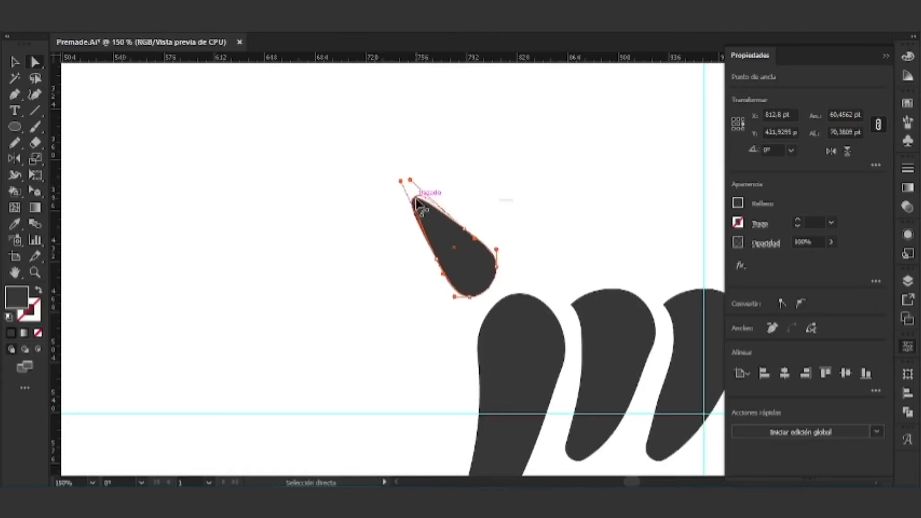
pyautogui.click(456, 181)
pyautogui.scroll(-3, 463, 184)
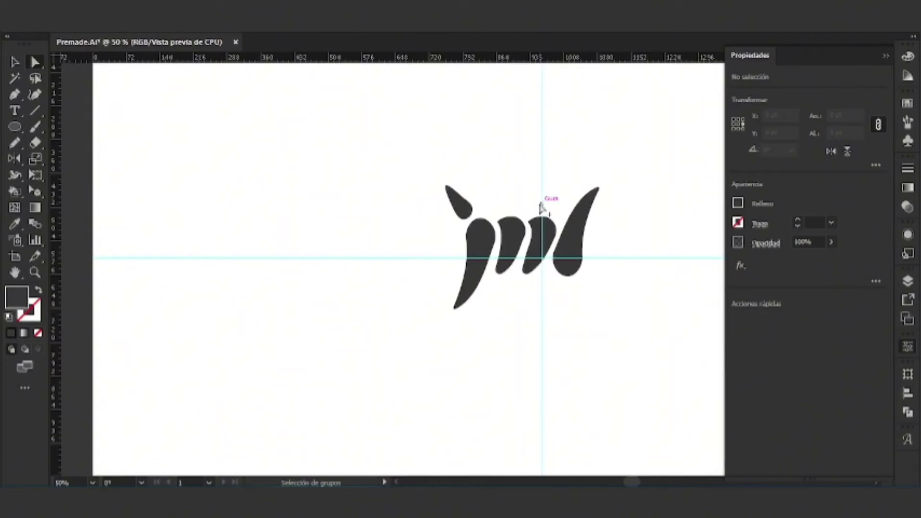
# Move the small spike up about 6 pt to leave a gap above the first long spike
pyautogui.scroll(2, 540, 208)
pyautogui.press('v')
pyautogui.moveTo(397, 211); pyautogui.dragTo(400, 211)
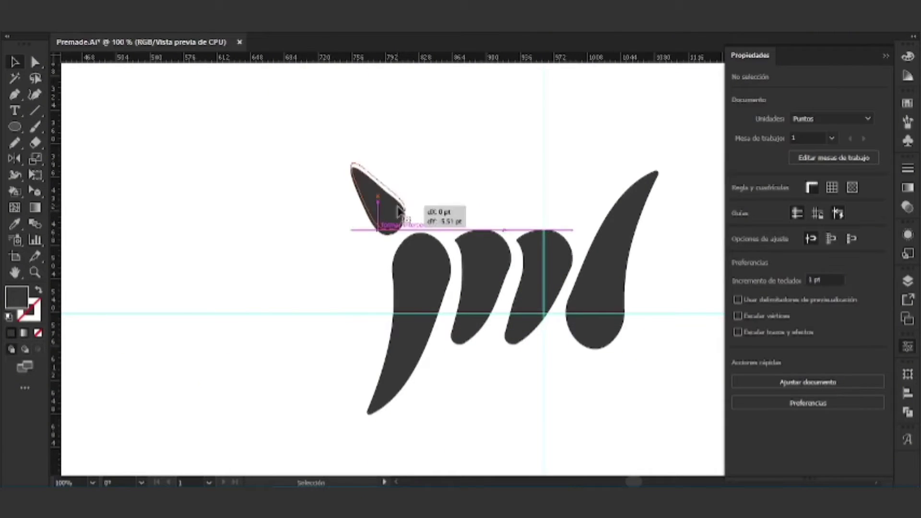
pyautogui.click(433, 184)
pyautogui.scroll(-2, 434, 182)
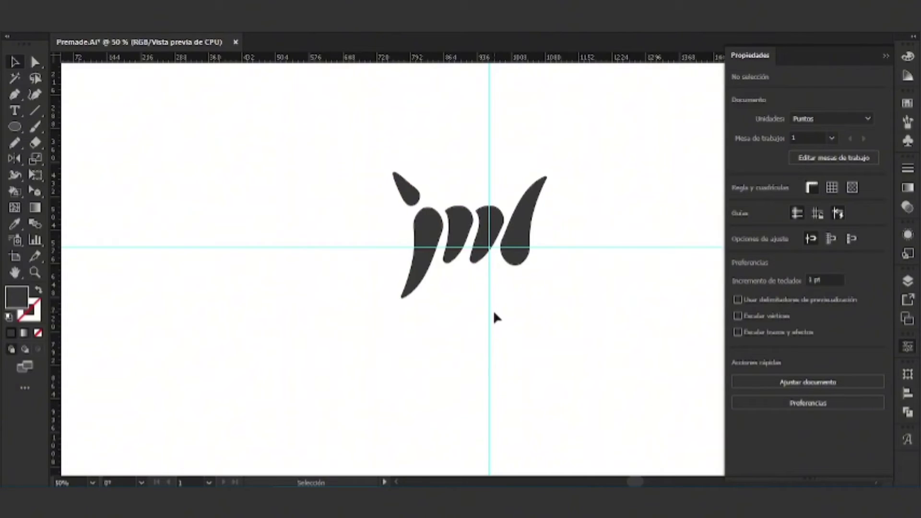
# Lengthen the small spike by pulling its tip slightly up and to the left
pyautogui.scroll(2, 422, 197)
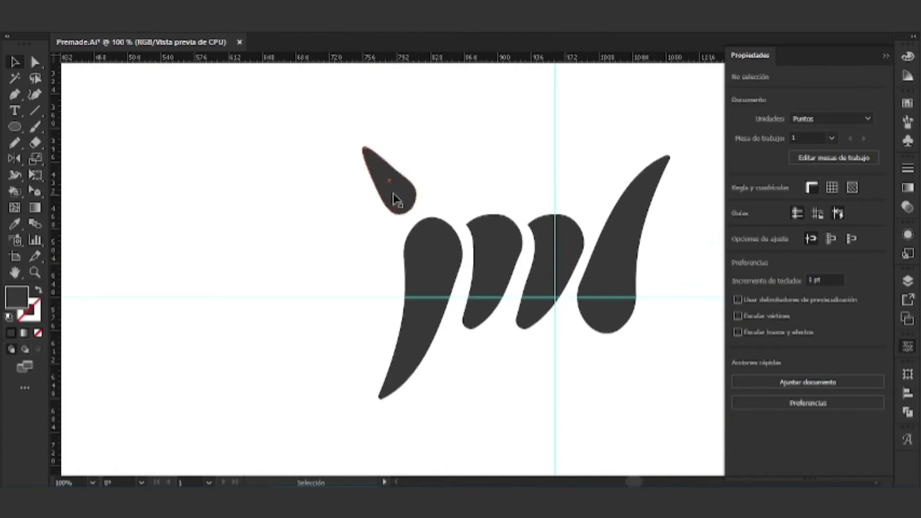
pyautogui.press('a')
pyautogui.click(367, 169)
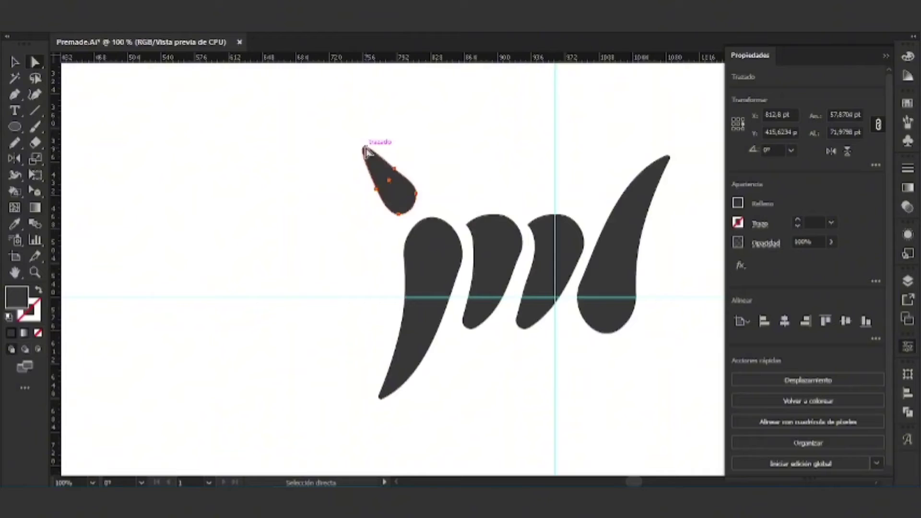
pyautogui.moveTo(365, 147); pyautogui.dragTo(357, 143)
pyautogui.hotkey('ctrl', 'z')
pyautogui.click(362, 129)
pyautogui.click(366, 149)
pyautogui.click(399, 130)
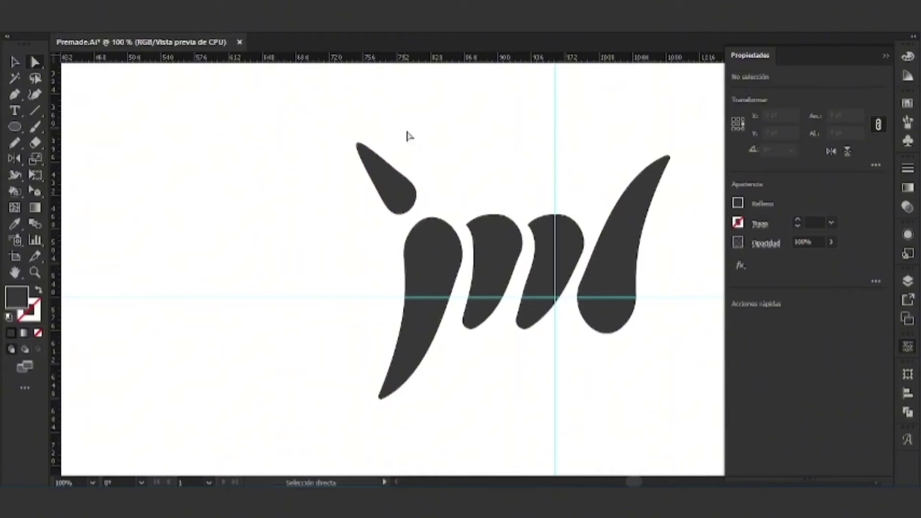
# Rotate the small spike slightly clockwise to 353.34° and shift it right over the first long spike's rounded end
pyautogui.press('v')
pyautogui.click(406, 196)
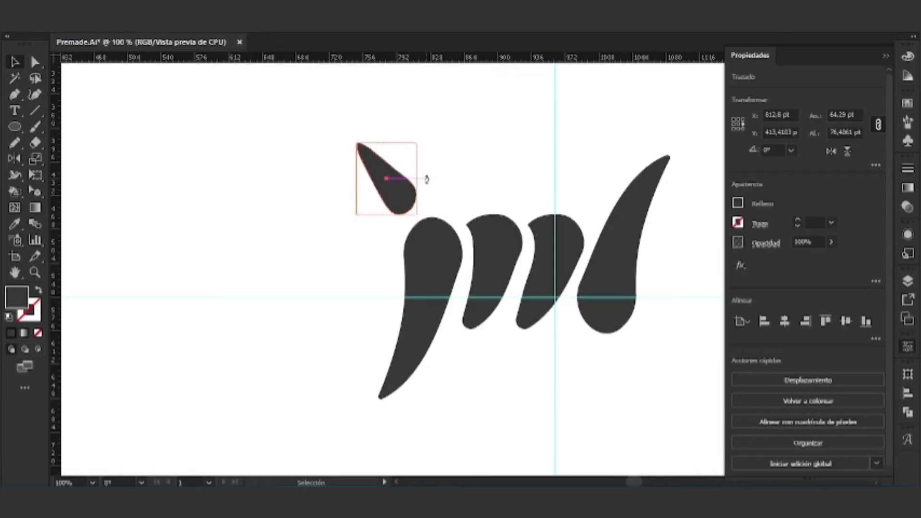
pyautogui.moveTo(427, 179); pyautogui.dragTo(397, 199)
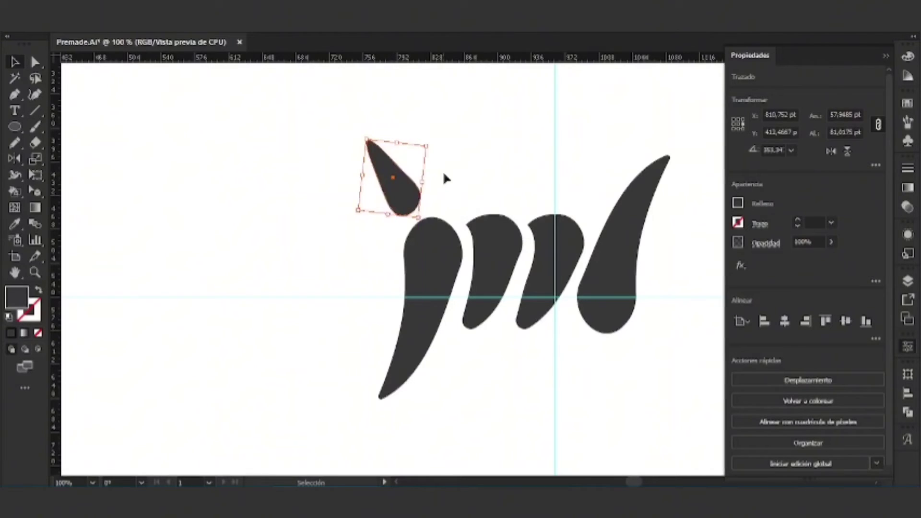
pyautogui.click(444, 173)
pyautogui.scroll(-2, 394, 185)
# Duplicate the small spike, flip the copy horizontally and vertically, and place it below the right-hand spike's rounded end
pyautogui.click(398, 190)
pyautogui.press('ctrl')
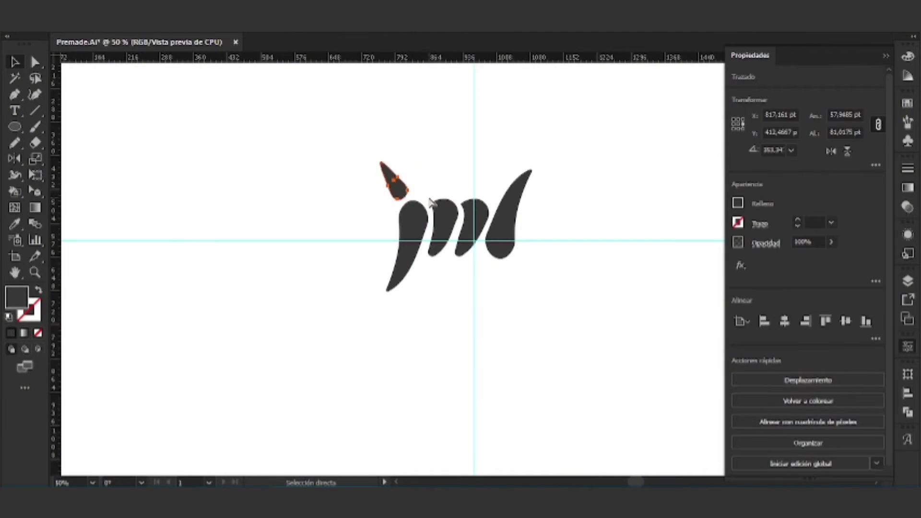
pyautogui.press('v')
pyautogui.click(831, 151)
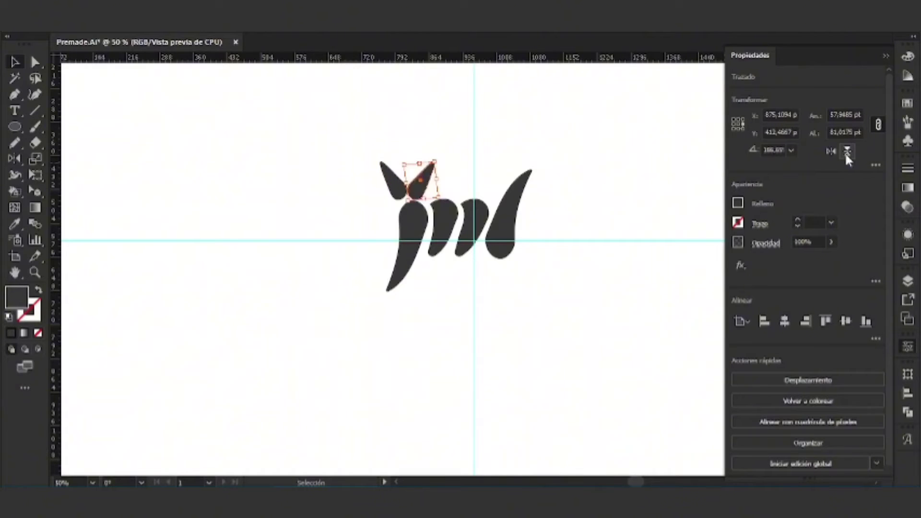
pyautogui.click(847, 151)
pyautogui.moveTo(430, 188); pyautogui.dragTo(519, 284)
pyautogui.hotkey('ctrl', 'shift', 'a')
pyautogui.hotkey('ctrl', 'shift', 'a')
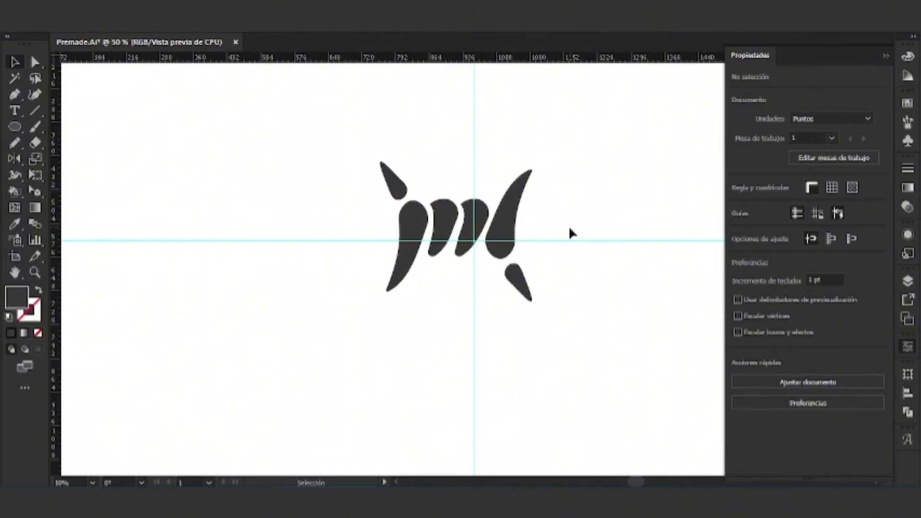
# Draw a gently curved pen path about 239 pt wide running right from the middle of the right-hand spike
pyautogui.press('p')
pyautogui.moveTo(506, 219); pyautogui.dragTo(619, 220)
pyautogui.click(552, 213)
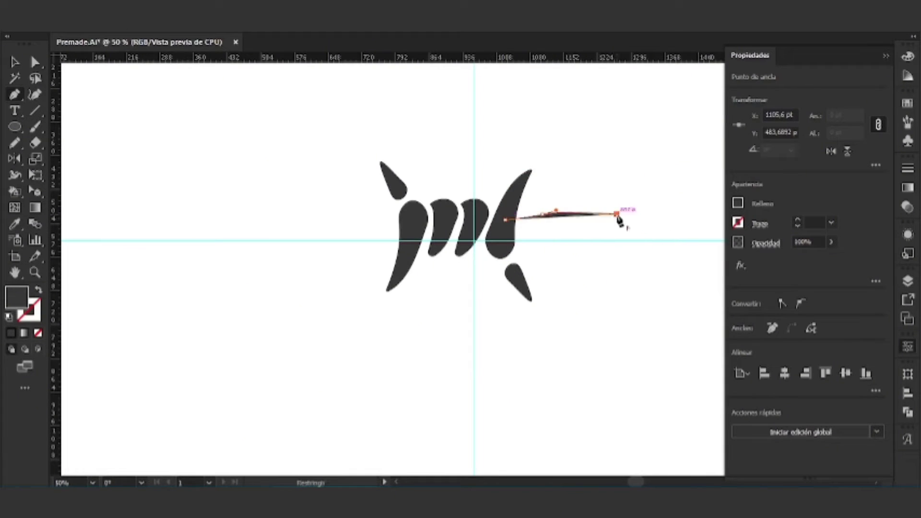
pyautogui.press('v')
pyautogui.click(593, 187)
# Swap the new path's fill and stroke, and set its stroke weight to 39 pt to form a wire
pyautogui.click(564, 215)
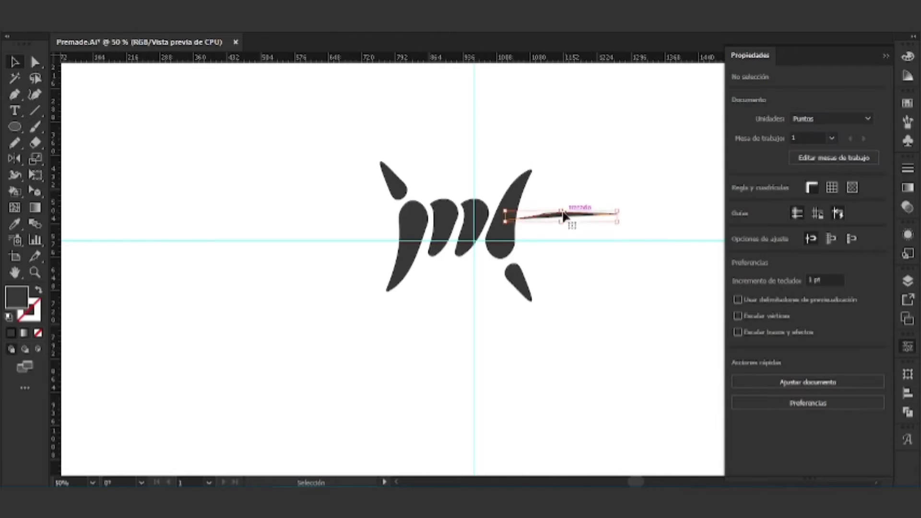
pyautogui.click(38, 291)
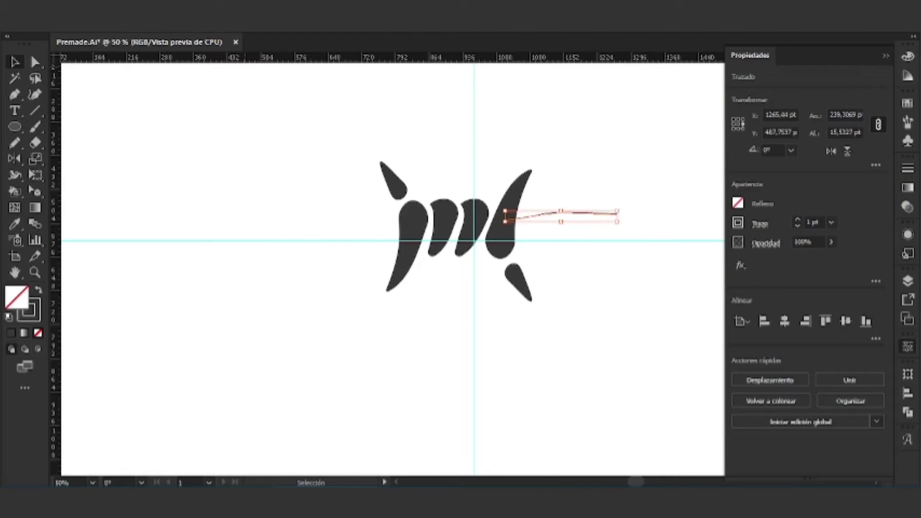
pyautogui.press('Up')
pyautogui.press('Up')
pyautogui.press('Up')
pyautogui.press('Up')
pyautogui.press('Up')
pyautogui.press('Up')
pyautogui.press('Up')
pyautogui.press('Up')
pyautogui.press('Up')
pyautogui.press('Up')
pyautogui.press('Up')
pyautogui.press('Up')
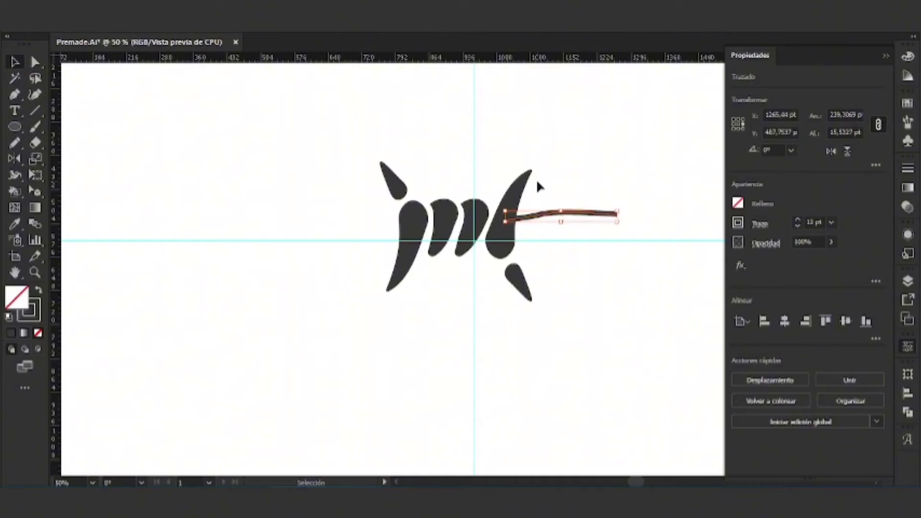
pyautogui.press('Up')
pyautogui.press('Up')
pyautogui.press('Up')
pyautogui.press('Up')
pyautogui.press('Up')
pyautogui.press('Up')
pyautogui.press('Up')
pyautogui.press('Up')
pyautogui.press('Up')
pyautogui.press('Up')
pyautogui.press('Up')
pyautogui.press('Up')
pyautogui.press('Up')
pyautogui.press('Up')
pyautogui.press('Up')
pyautogui.press('Up')
pyautogui.press('Up')
pyautogui.press('Up')
pyautogui.press('Up')
pyautogui.press('Up')
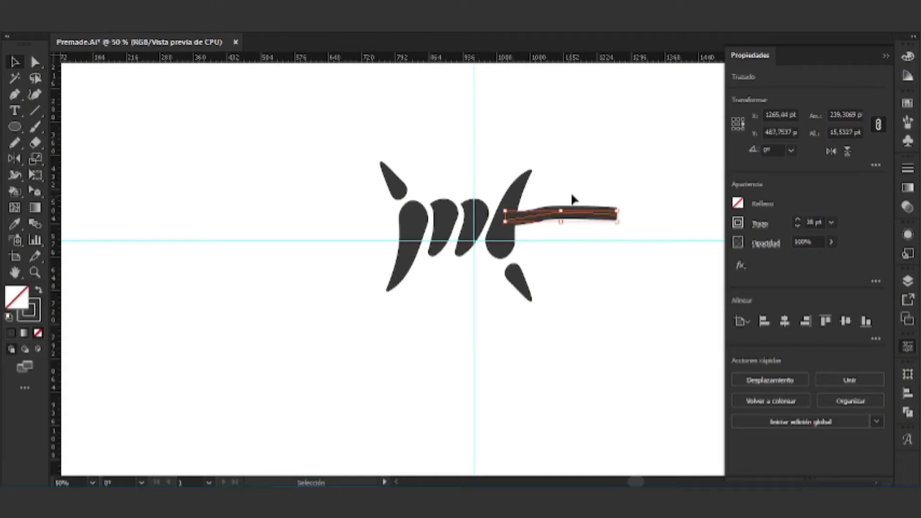
pyautogui.click(583, 187)
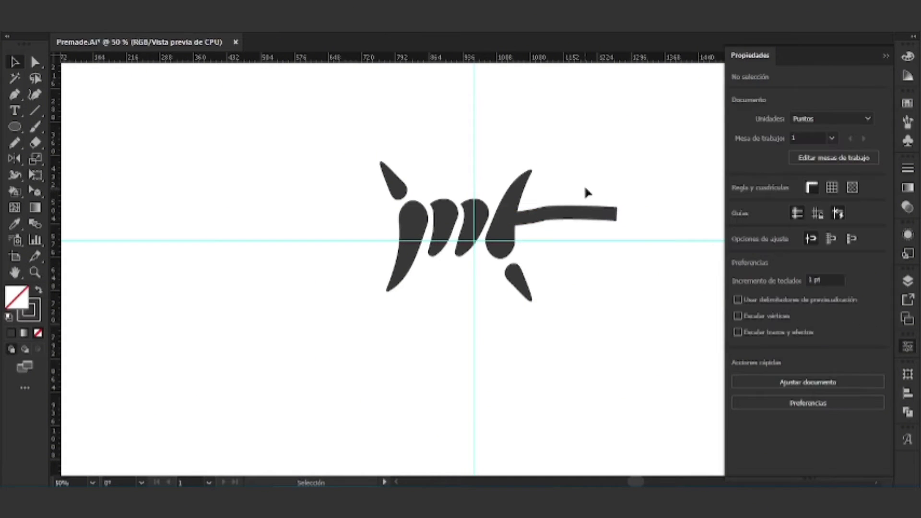
pyautogui.click(583, 217)
pyautogui.click(580, 259)
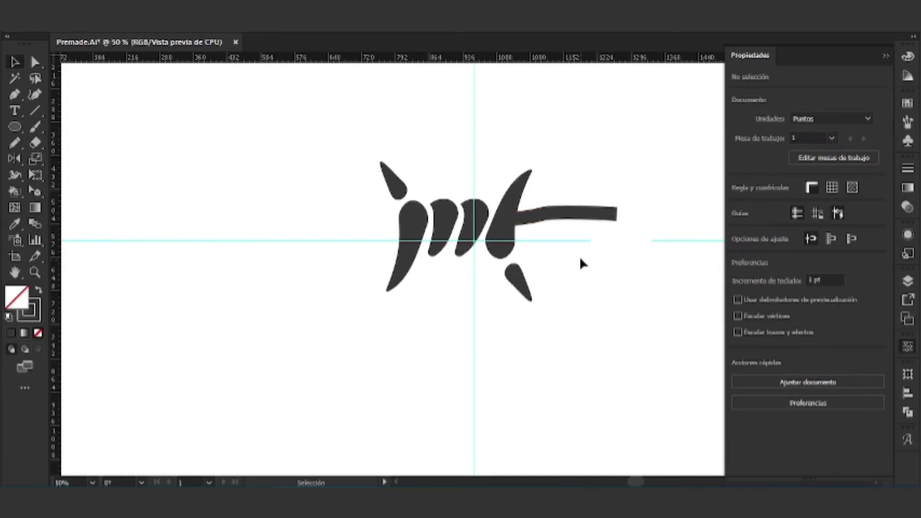
# Place a copy of the wire about 44 pt directly below the original
pyautogui.press('a')
pyautogui.click(600, 218)
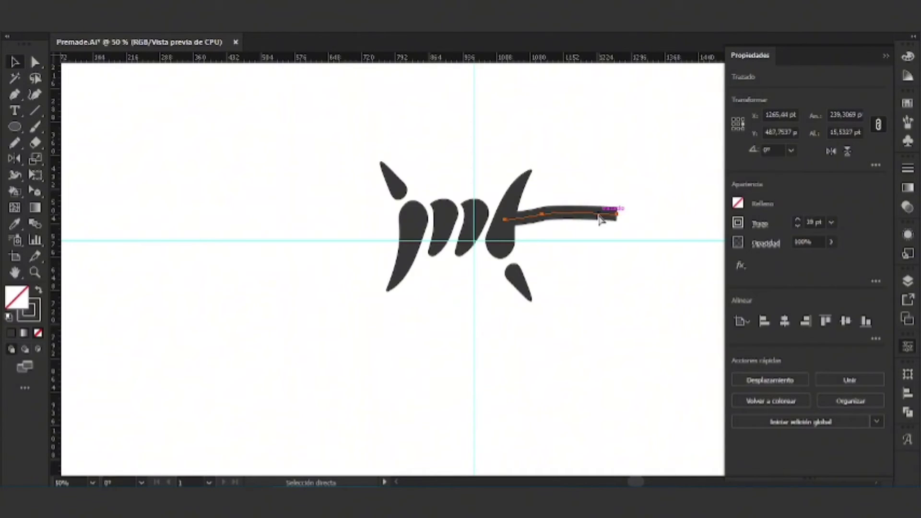
pyautogui.press('v')
pyautogui.moveTo(601, 219); pyautogui.dragTo(598, 234)
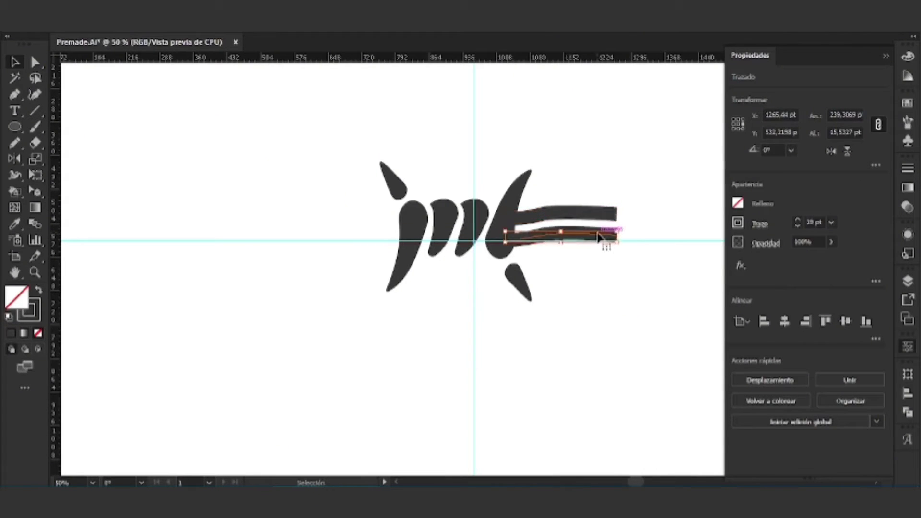
# Delete the lower wire's left end anchor and extend the path to a new anchor just short of the spike
pyautogui.press('a')
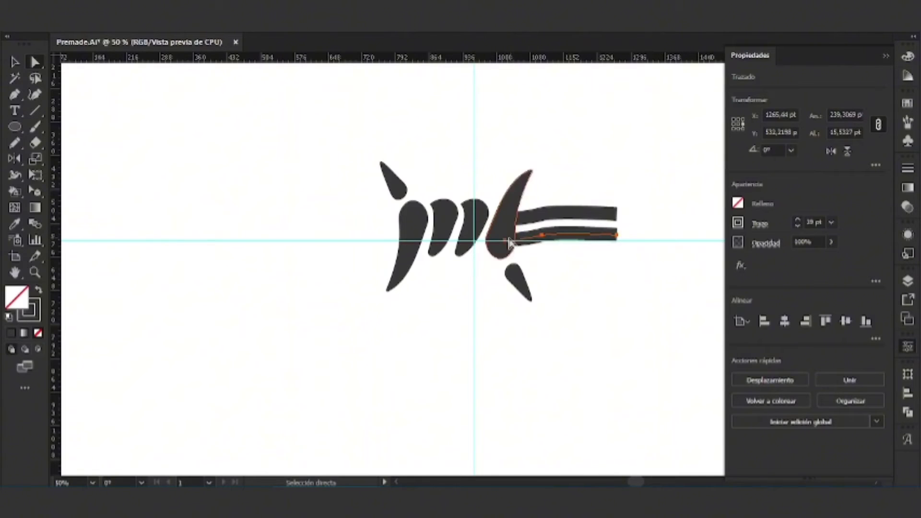
pyautogui.moveTo(505, 236); pyautogui.dragTo(532, 237)
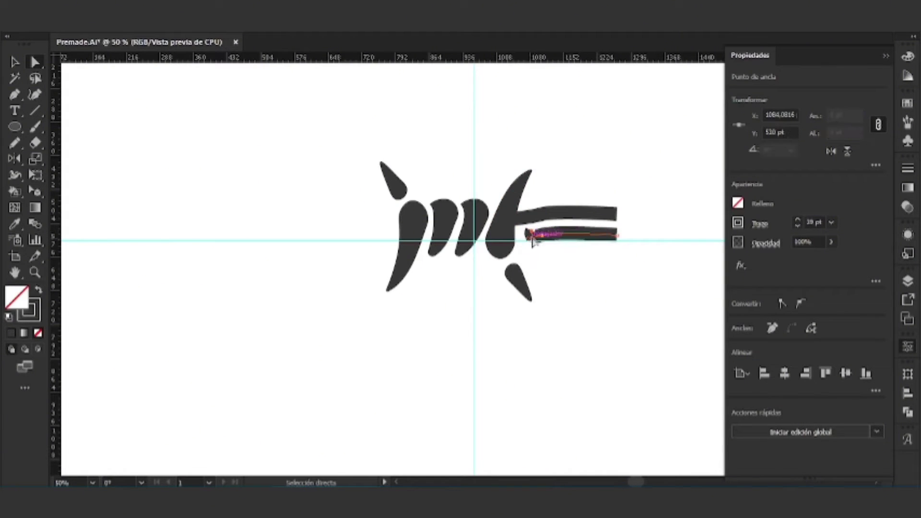
pyautogui.press('+')
pyautogui.press('-')
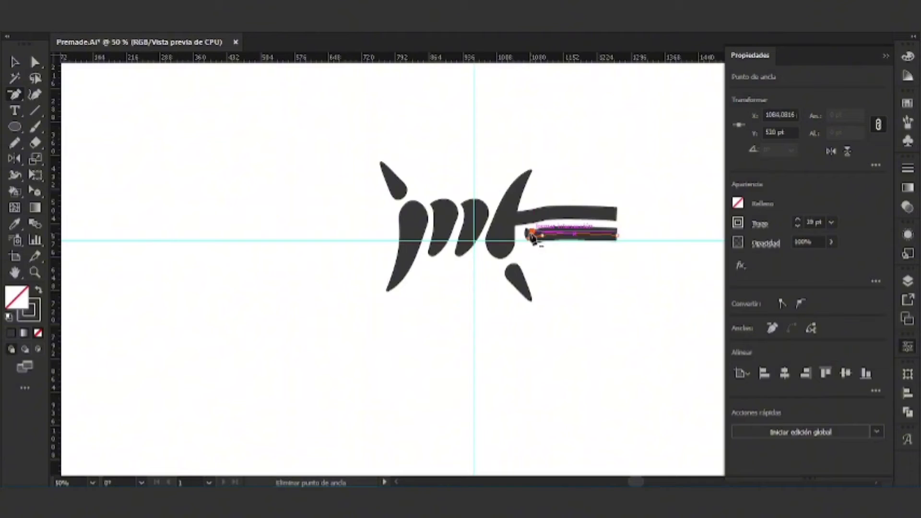
pyautogui.click(533, 235)
pyautogui.scroll(1, 535, 244)
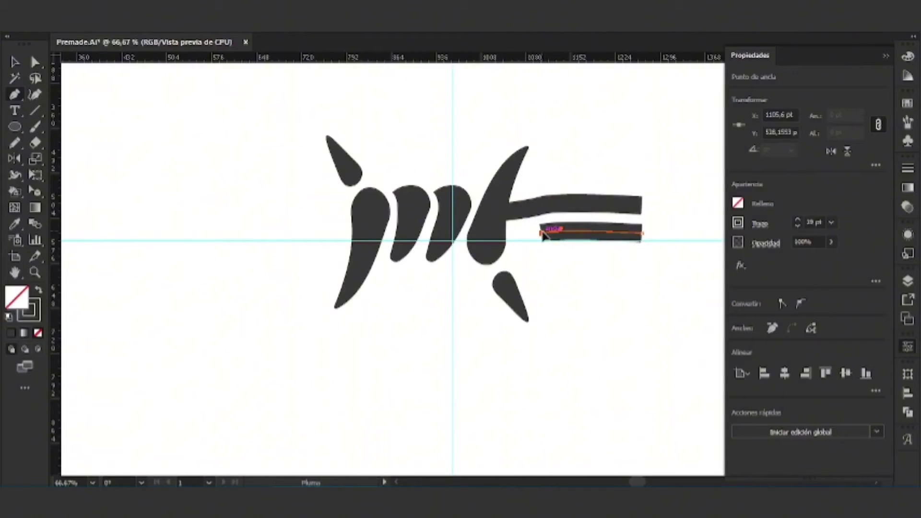
pyautogui.click(543, 234)
pyautogui.click(518, 233)
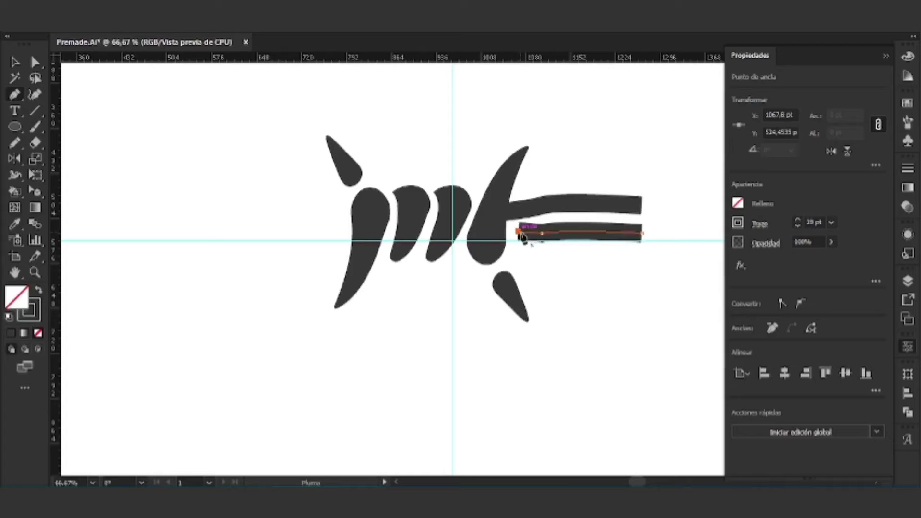
# Taper the lower wire's left end beside the spike using the Width tool
pyautogui.click(14, 175)
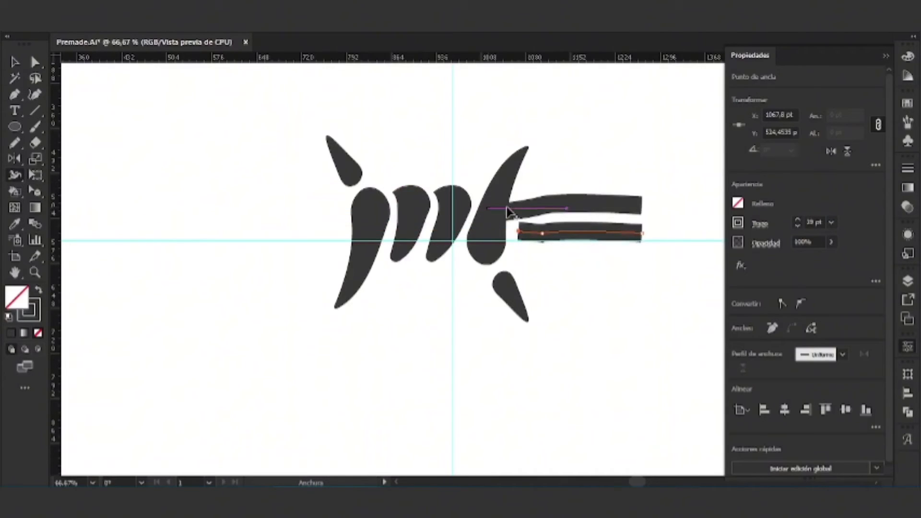
pyautogui.scroll(3, 520, 214)
pyautogui.moveTo(512, 286); pyautogui.dragTo(510, 290)
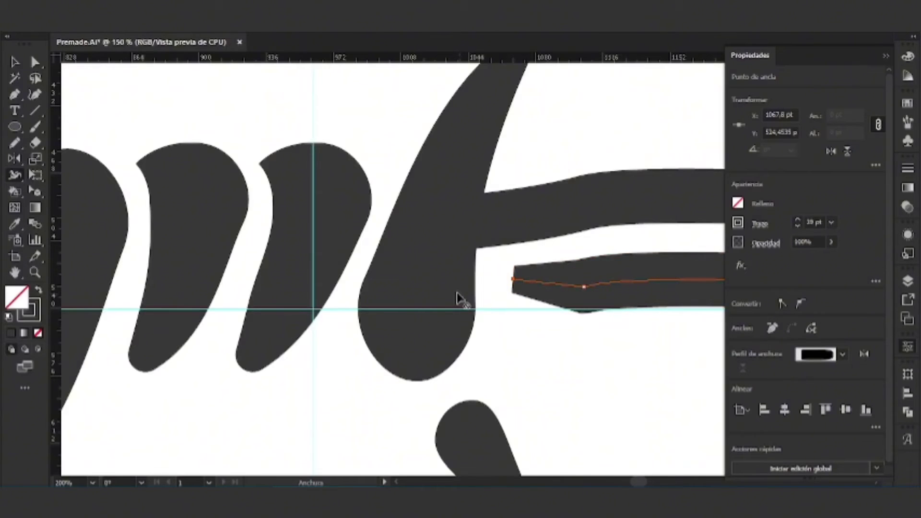
pyautogui.scroll(-3, 459, 294)
pyautogui.press('a')
pyautogui.moveTo(499, 295); pyautogui.dragTo(498, 65)
pyautogui.click(550, 150)
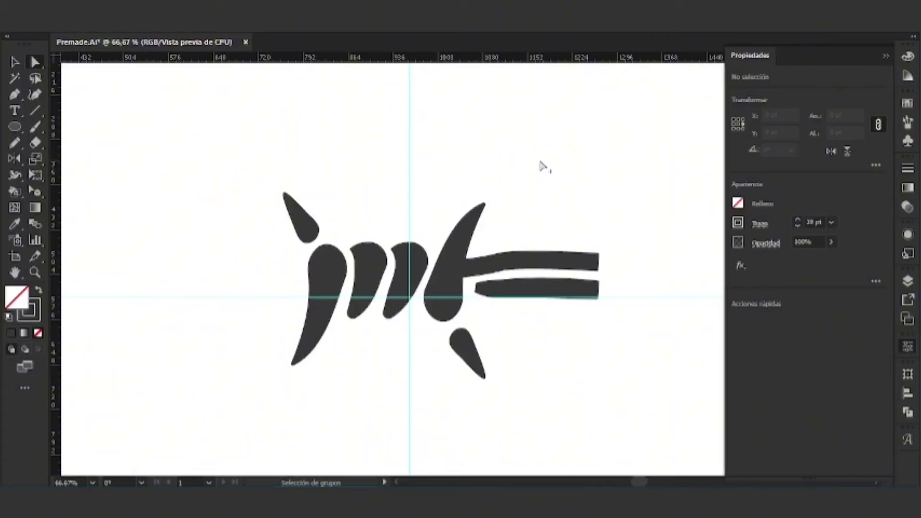
# Place a copy of both right-hand wires, rotated 180°, on the left side of the knot
pyautogui.scroll(-3, 545, 164)
pyautogui.scroll(2, 576, 181)
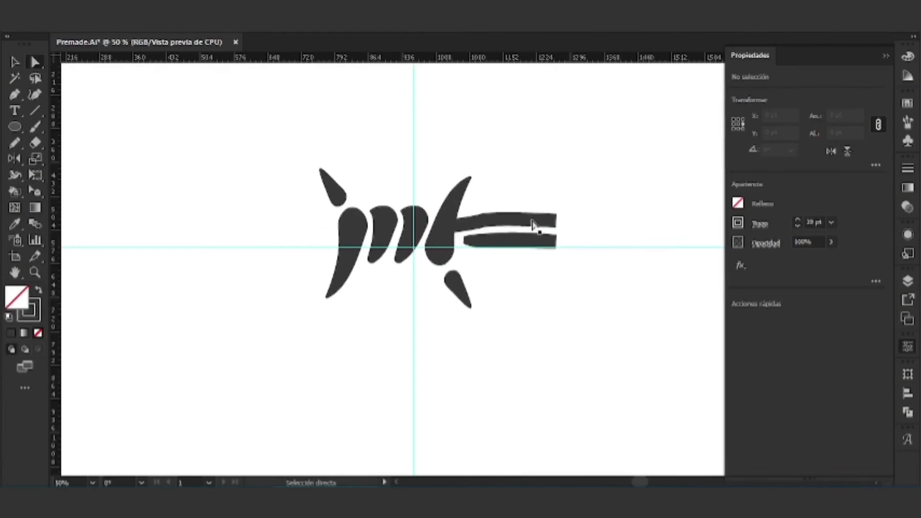
pyautogui.click(531, 242)
pyautogui.scroll(3, 554, 233)
pyautogui.scroll(-2, 560, 273)
pyautogui.press('v')
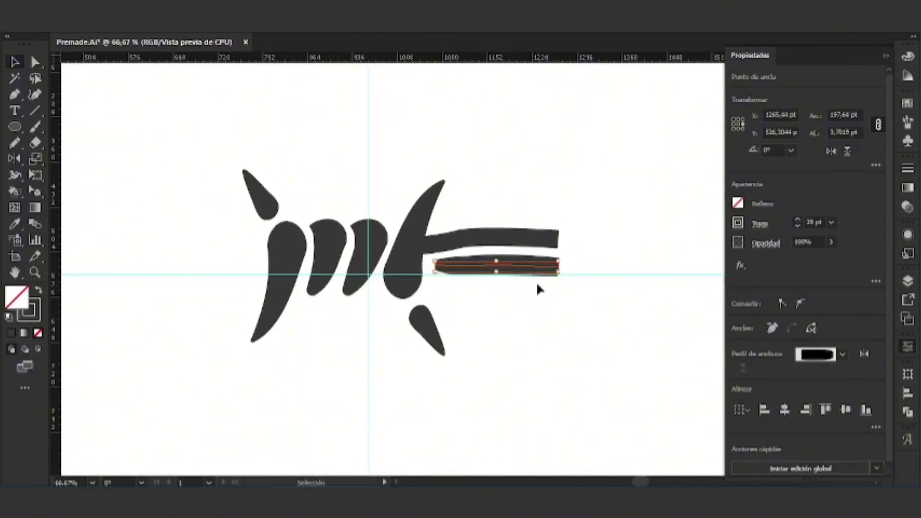
pyautogui.moveTo(537, 281); pyautogui.dragTo(419, 273)
pyautogui.press('v')
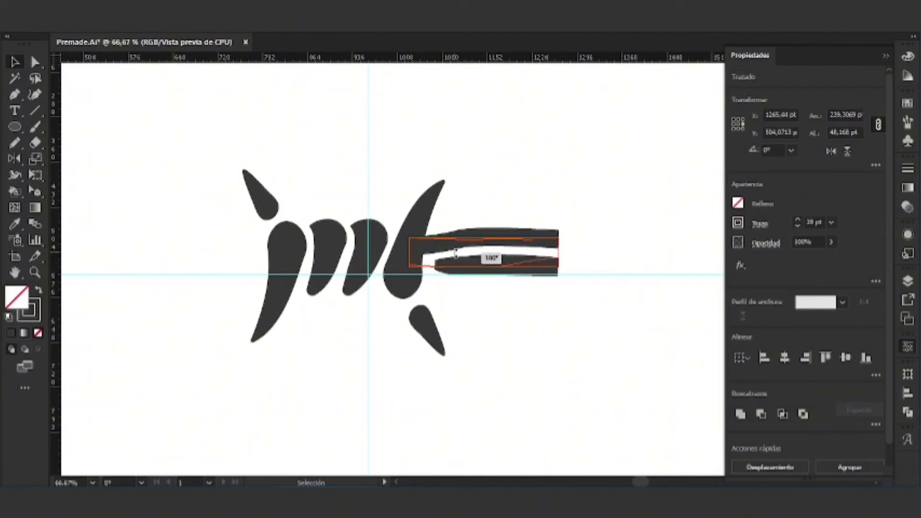
pyautogui.moveTo(475, 241); pyautogui.dragTo(173, 240)
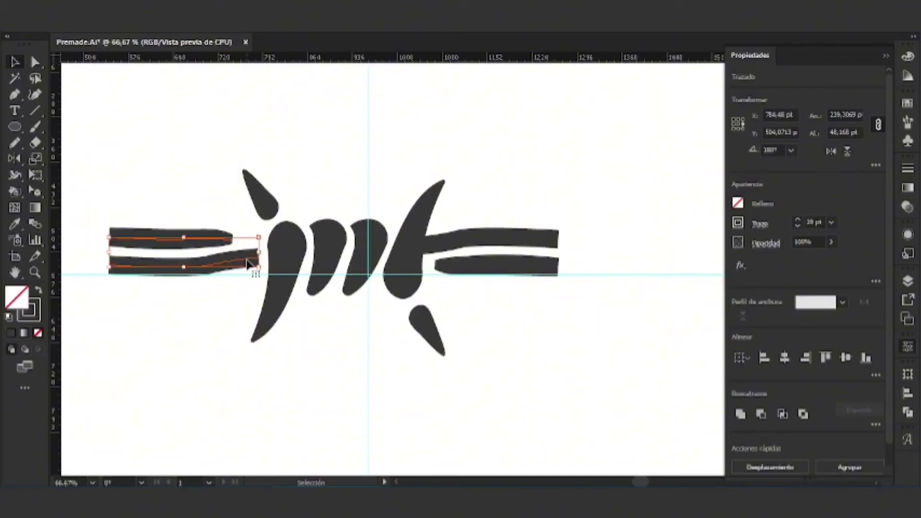
# Bend the upper left wire's inner end anchor down so that it overlaps the lower left wire
pyautogui.click(240, 280)
pyautogui.press('a')
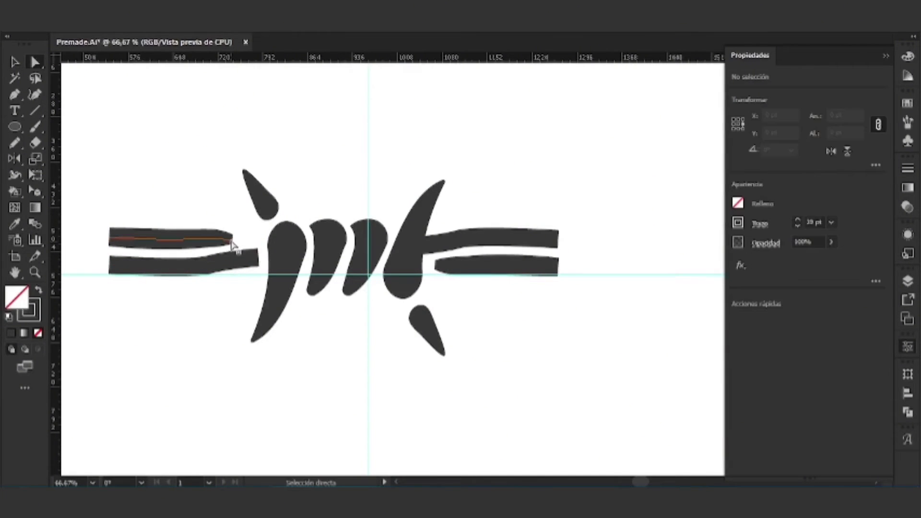
pyautogui.moveTo(232, 245); pyautogui.dragTo(247, 254)
pyautogui.click(243, 292)
pyautogui.scroll(-5, 270, 294)
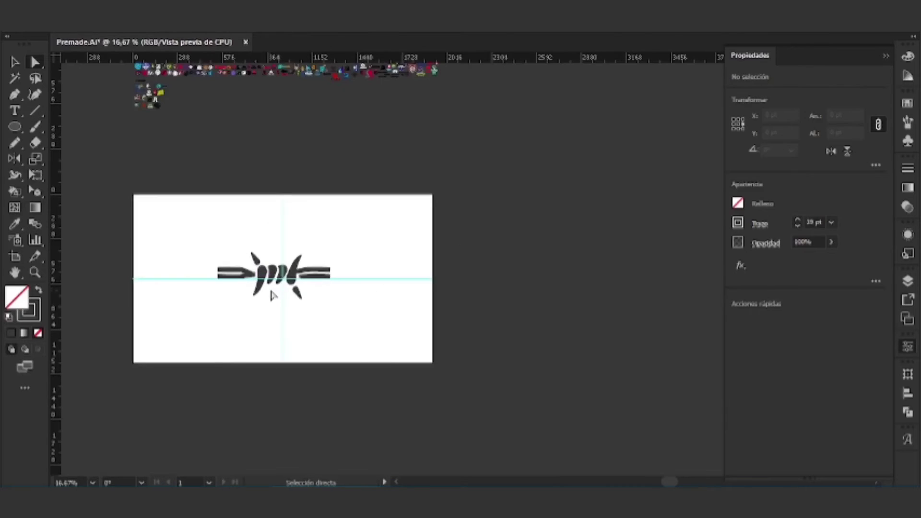
pyautogui.scroll(4, 221, 269)
pyautogui.scroll(3, 309, 269)
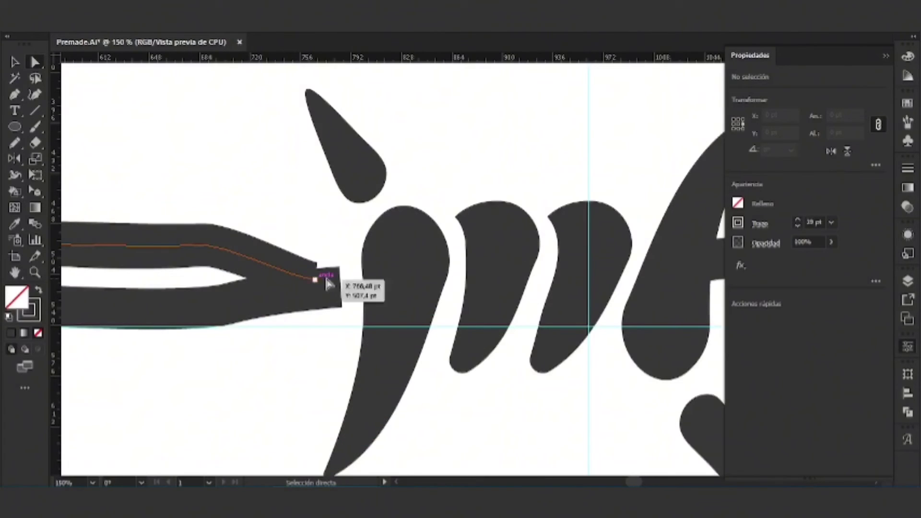
pyautogui.click(314, 280)
pyautogui.moveTo(315, 281); pyautogui.dragTo(319, 287)
# Delete the surplus anchor point at the upper left wire's inner end
pyautogui.press('p')
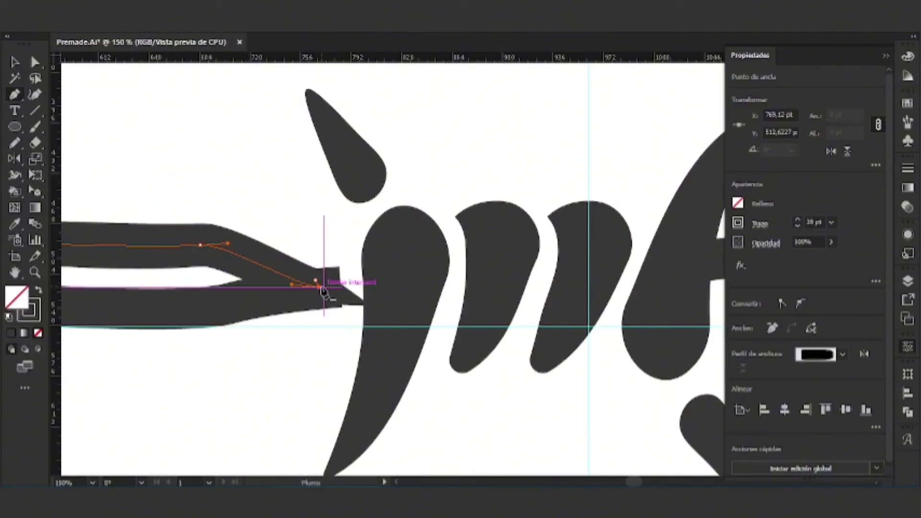
pyautogui.press('-')
pyautogui.click(319, 285)
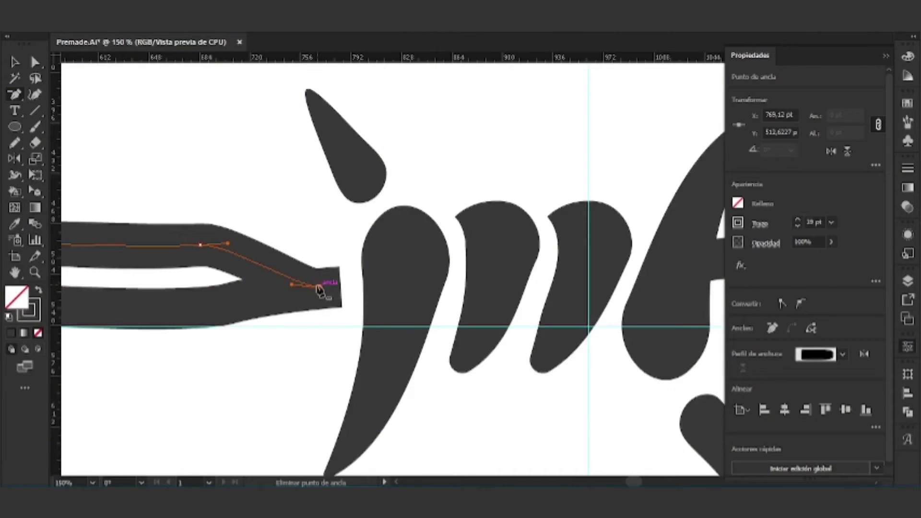
pyautogui.press('a')
pyautogui.press('v')
pyautogui.click(320, 264)
pyautogui.scroll(-2, 321, 266)
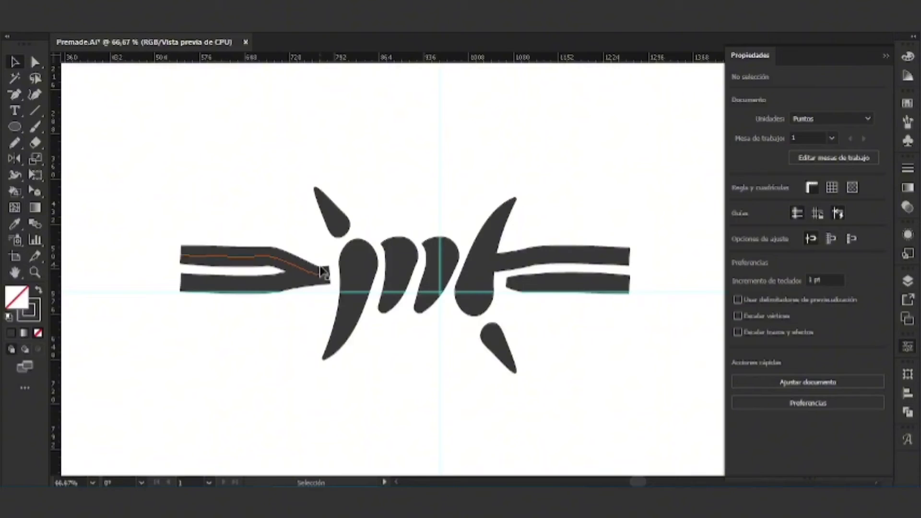
# Shift both left wires slightly to the left, away from the long spike
pyautogui.click(288, 259)
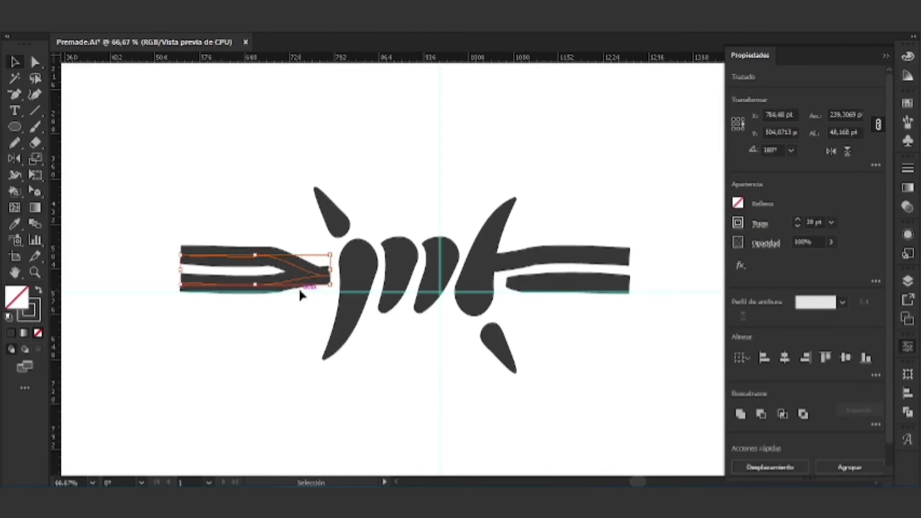
pyautogui.scroll(1, 301, 263)
pyautogui.moveTo(324, 280); pyautogui.dragTo(315, 280)
pyautogui.click(313, 309)
pyautogui.scroll(-2, 314, 307)
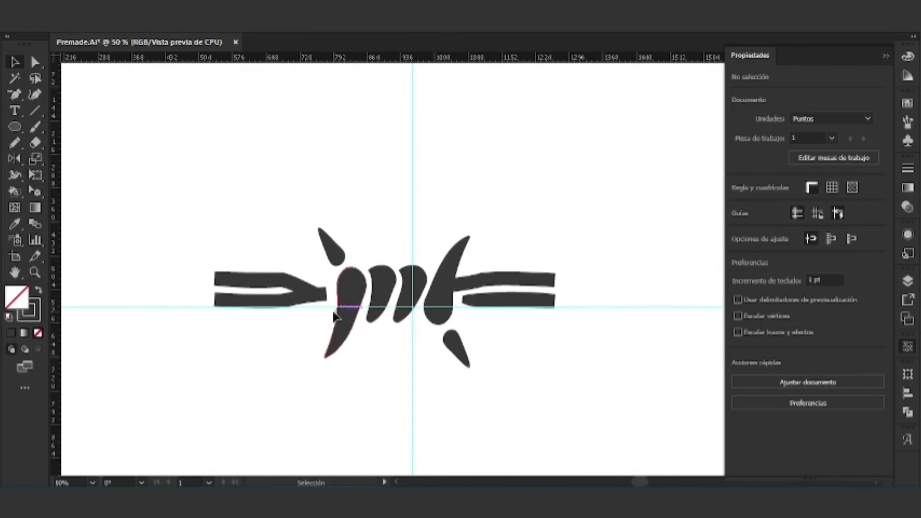
# Expand the appearance, fills and strokes of the whole barbed-wire artwork into plain shapes
pyautogui.click(288, 281)
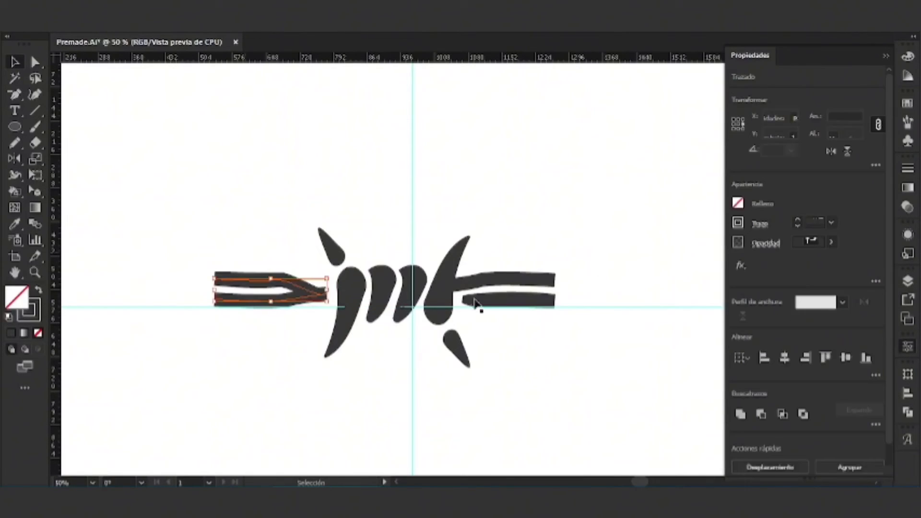
pyautogui.moveTo(549, 366); pyautogui.dragTo(225, 182)
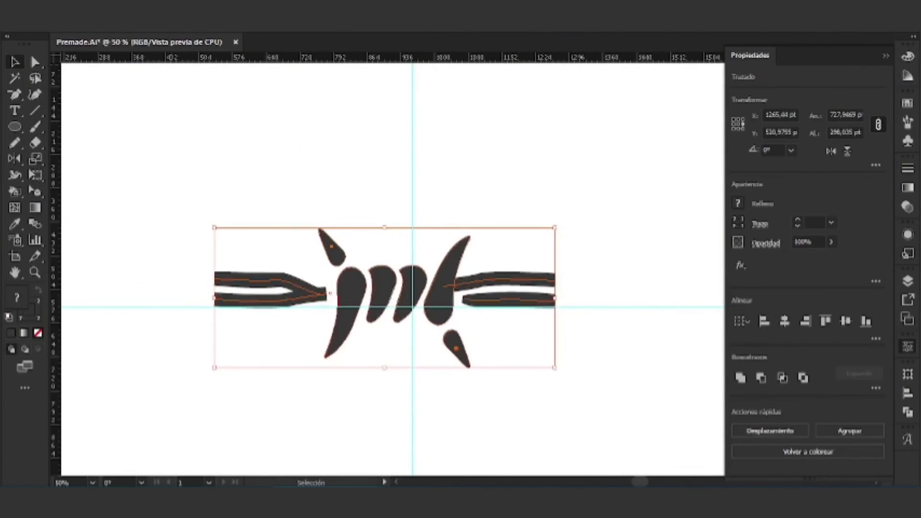
pyautogui.rightClick(166, 177)
pyautogui.click(206, 181)
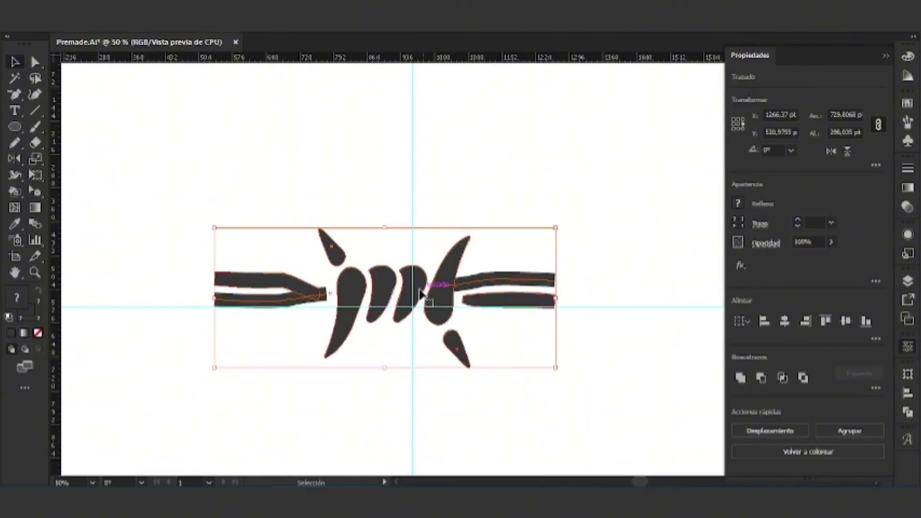
pyautogui.click(174, 31)
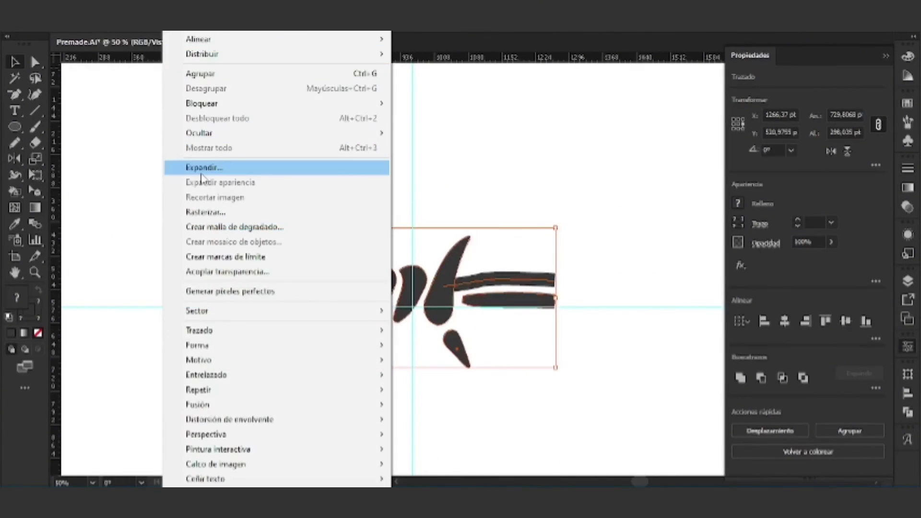
pyautogui.click(201, 175)
pyautogui.click(411, 316)
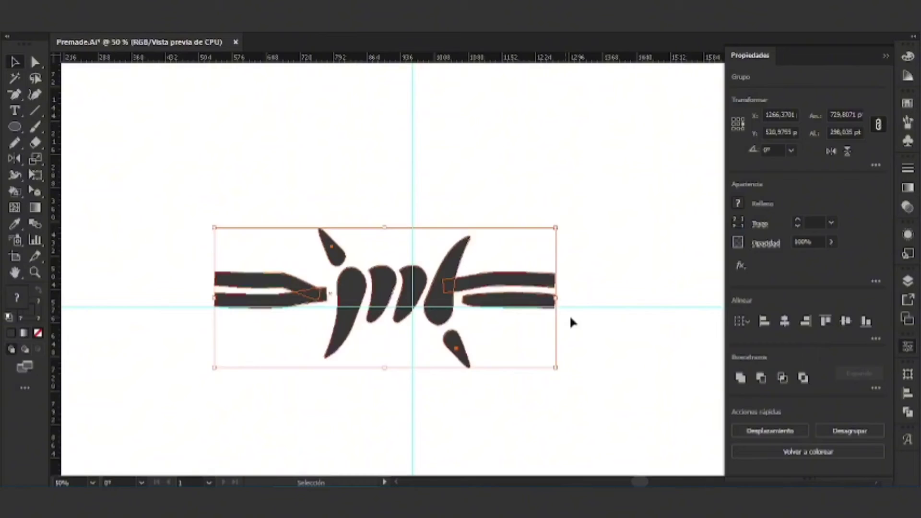
# Unite the expanded shapes with Pathfinder and center the artwork horizontally on the vertical guide
pyautogui.click(907, 412)
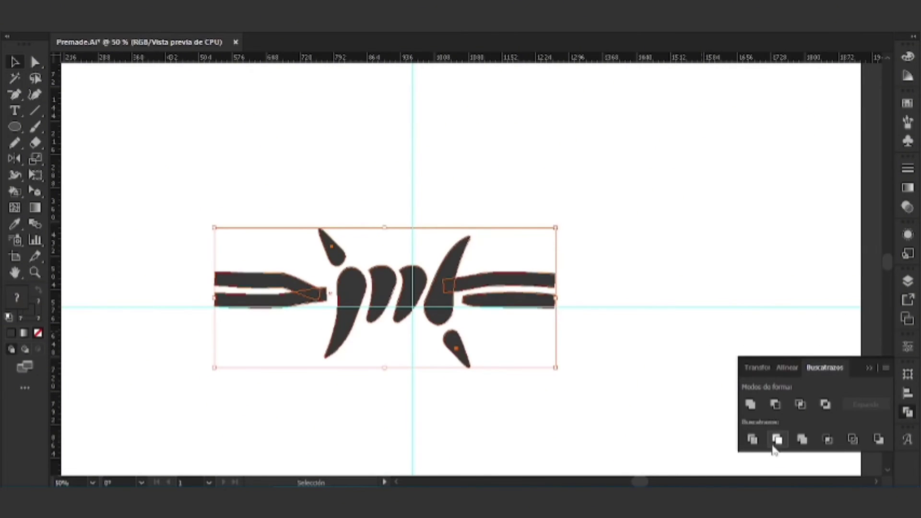
pyautogui.click(750, 405)
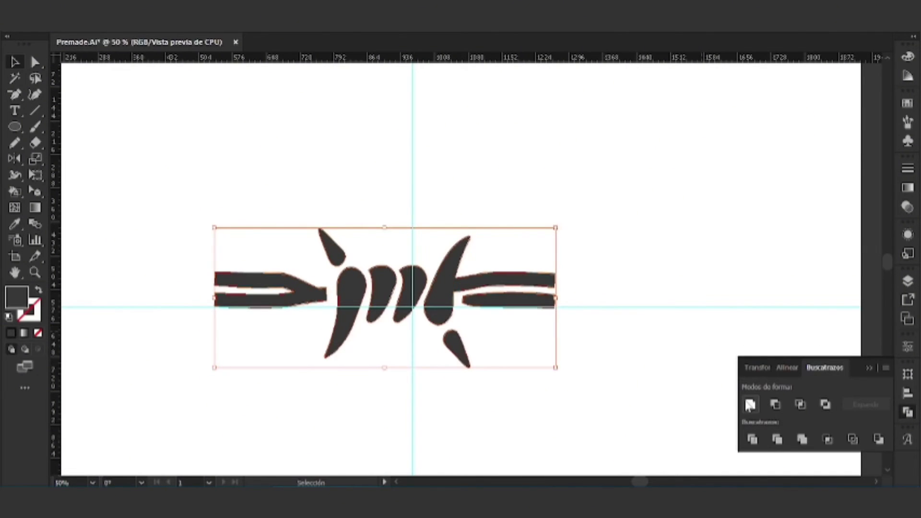
pyautogui.click(446, 286)
pyautogui.moveTo(446, 286); pyautogui.dragTo(475, 288)
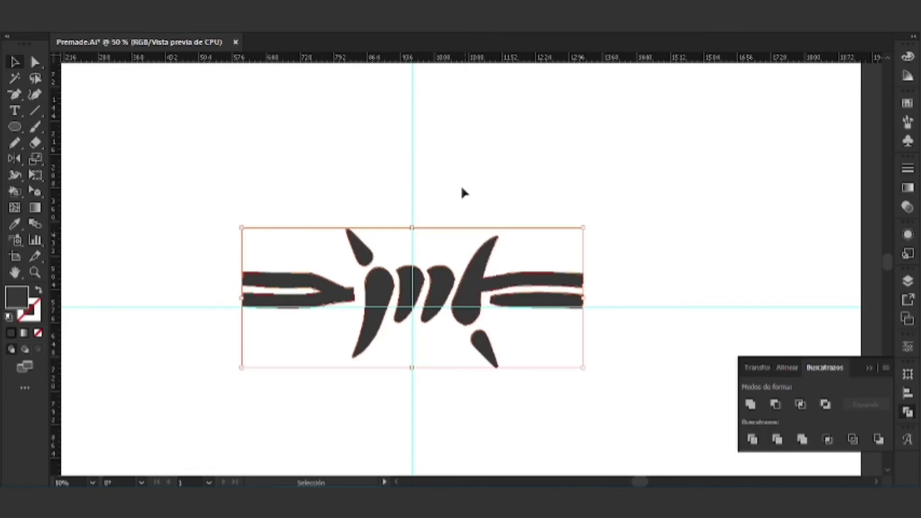
pyautogui.click(213, 208)
# Draw a vertical cut line across the left wires near their outer ends and copy it across the right wires' outer ends
pyautogui.moveTo(15, 94); pyautogui.dragTo(72, 92)
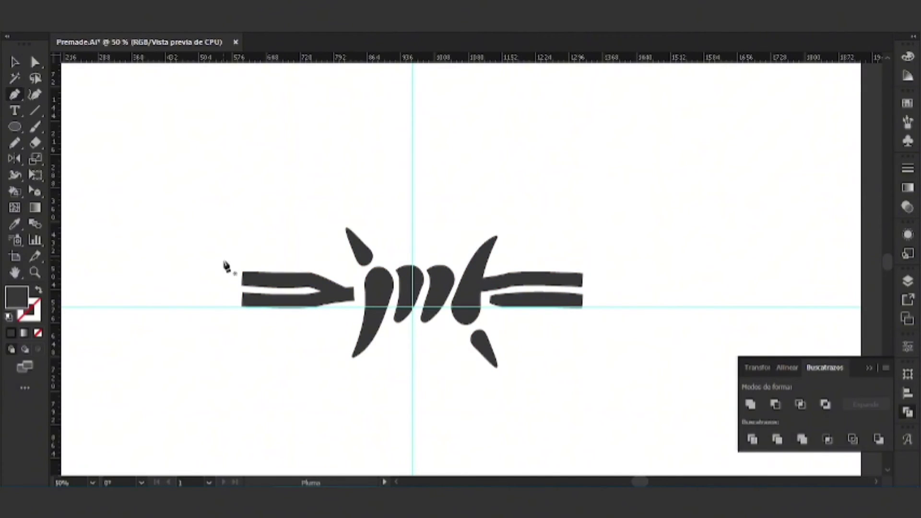
pyautogui.click(250, 263)
pyautogui.click(250, 320)
pyautogui.press('v')
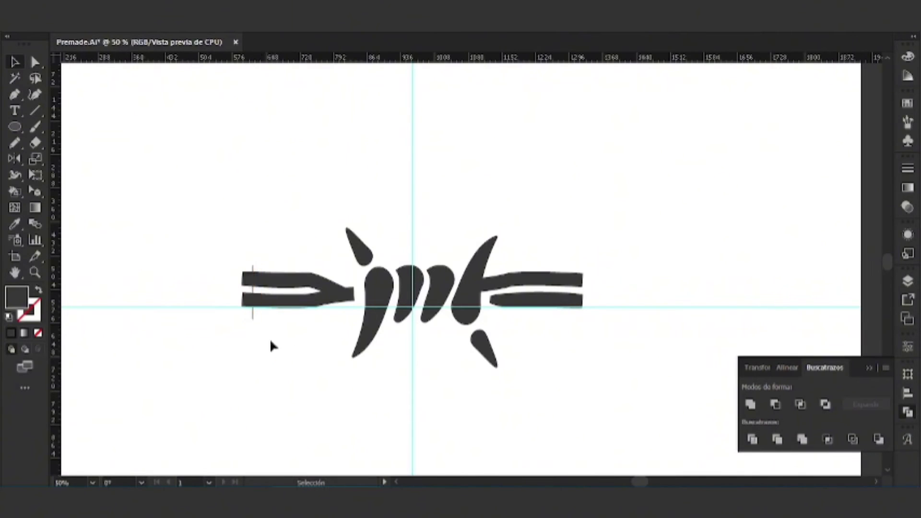
pyautogui.moveTo(250, 289); pyautogui.dragTo(578, 299)
pyautogui.keyDown('shift'); pyautogui.click(253, 318); pyautogui.keyUp('shift')
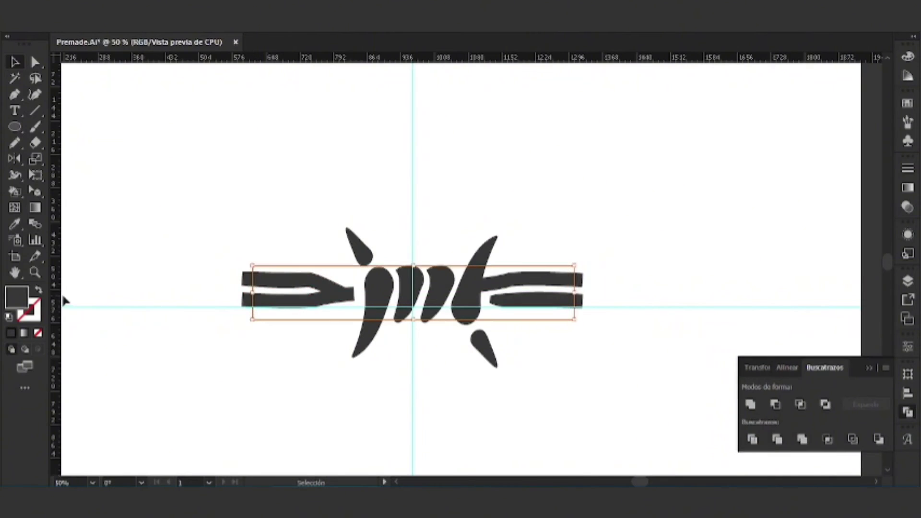
# Move the pair of cut lines horizontally so they are centered on the vertical guide
pyautogui.keyDown('shift'); pyautogui.click(274, 283); pyautogui.keyUp('shift')
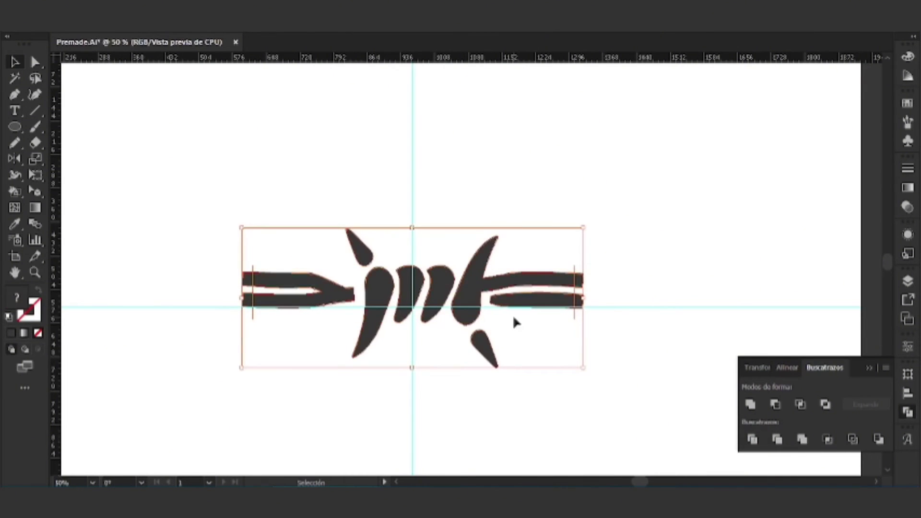
pyautogui.click(644, 356)
pyautogui.click(575, 299)
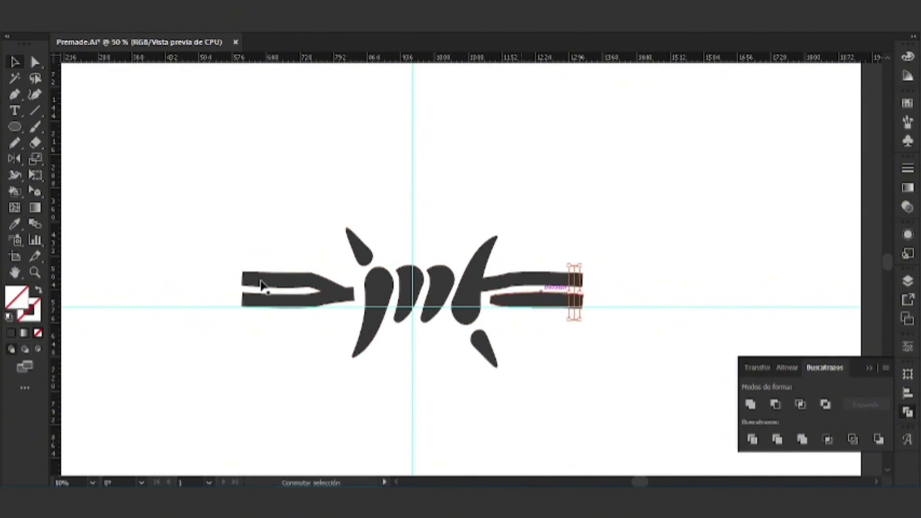
pyautogui.keyDown('shift'); pyautogui.click(254, 293); pyautogui.keyUp('shift')
pyautogui.scroll(4, 485, 268)
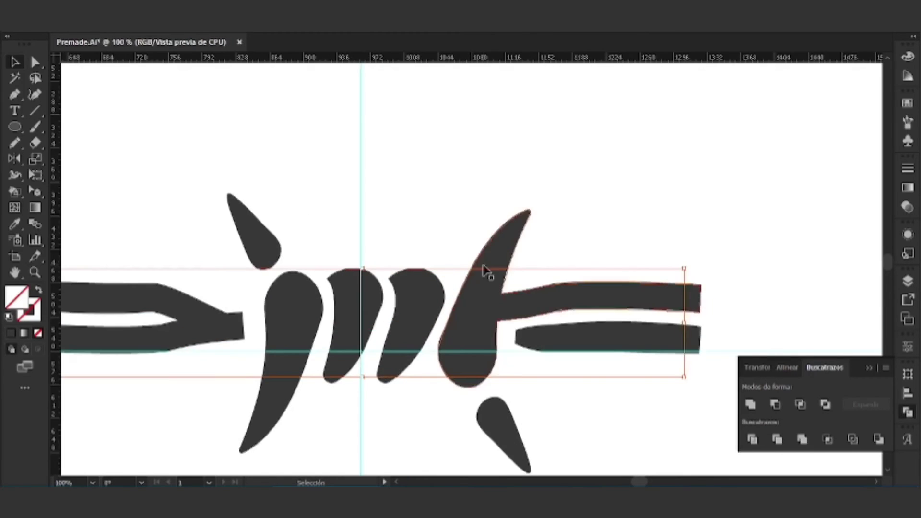
pyautogui.click(870, 365)
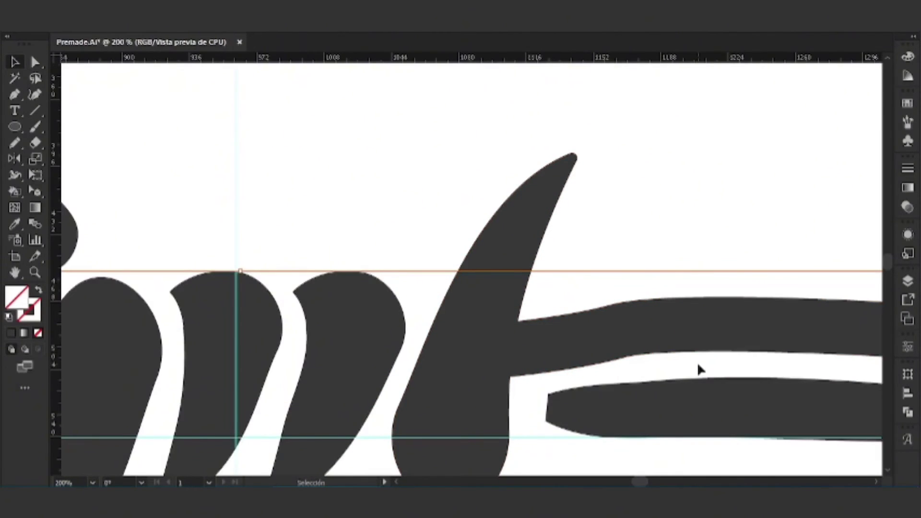
pyautogui.scroll(-1, 706, 367)
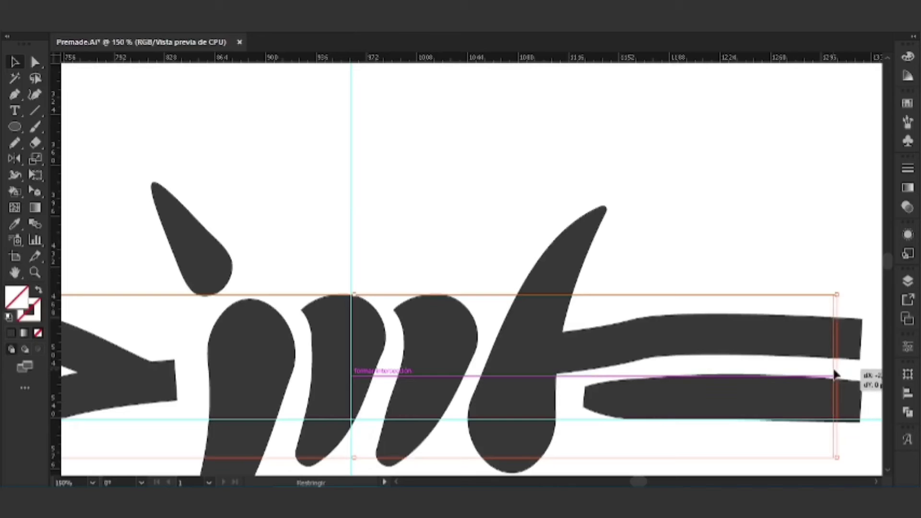
pyautogui.scroll(-4, 396, 323)
pyautogui.scroll(1, 386, 333)
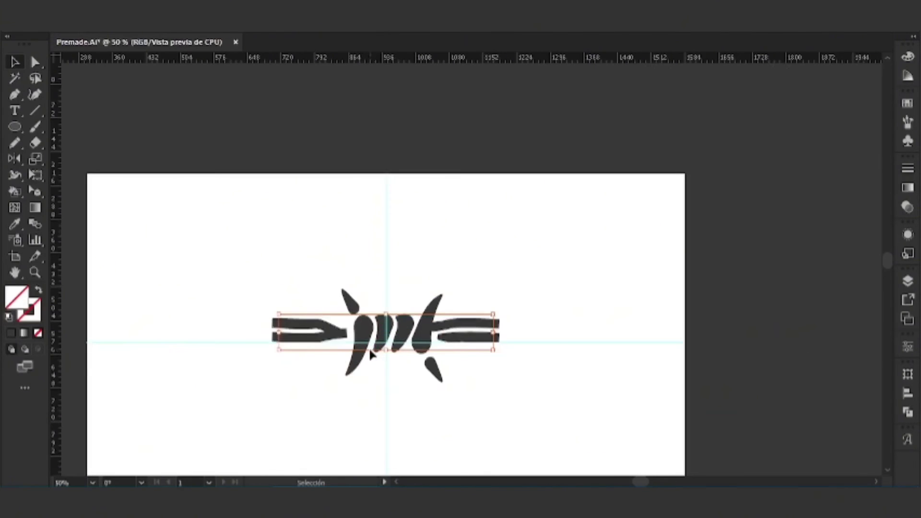
# Divide the whole artwork along the two cut lines using Pathfinder
pyautogui.moveTo(611, 410); pyautogui.dragTo(237, 258)
pyautogui.moveTo(550, 408); pyautogui.dragTo(211, 243)
pyautogui.click(906, 413)
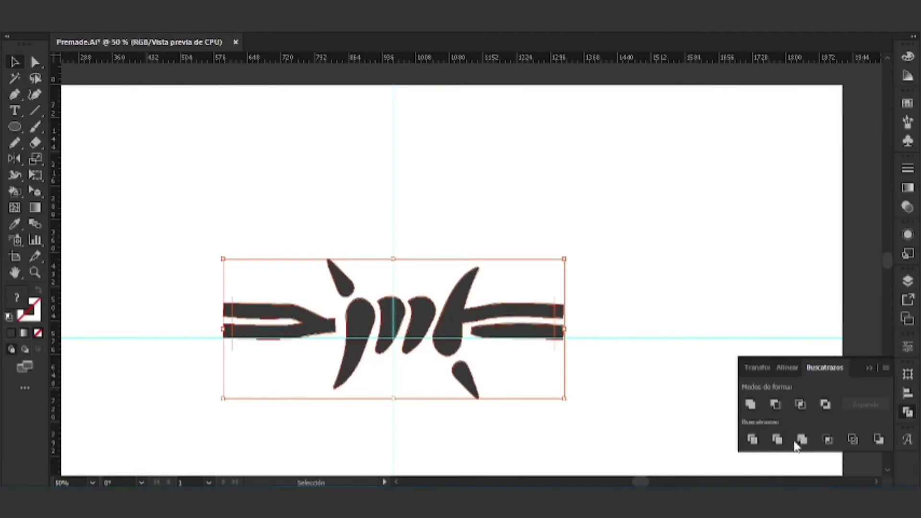
pyautogui.click(802, 440)
pyautogui.hotkey('ctrl', 'z')
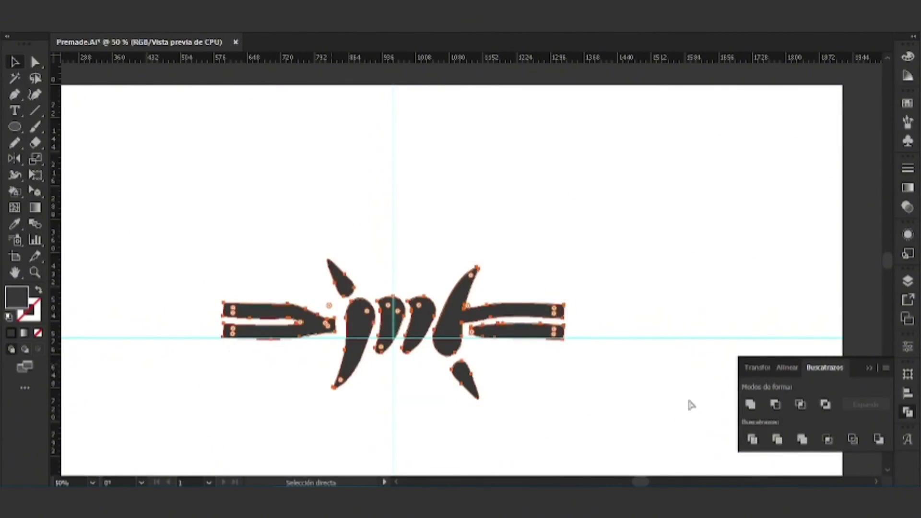
pyautogui.click(232, 350)
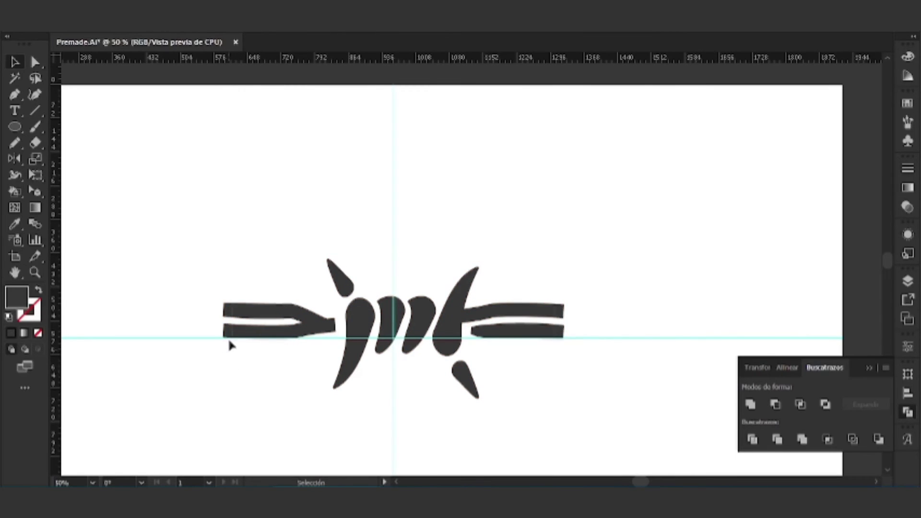
# Delete the four wire end pieces outside the cut lines and select the trimmed artwork
pyautogui.press('a')
pyautogui.click(227, 335)
pyautogui.keyDown('shift'); pyautogui.click(226, 314); pyautogui.keyUp('shift')
pyautogui.keyDown('shift'); pyautogui.click(559, 310); pyautogui.keyUp('shift')
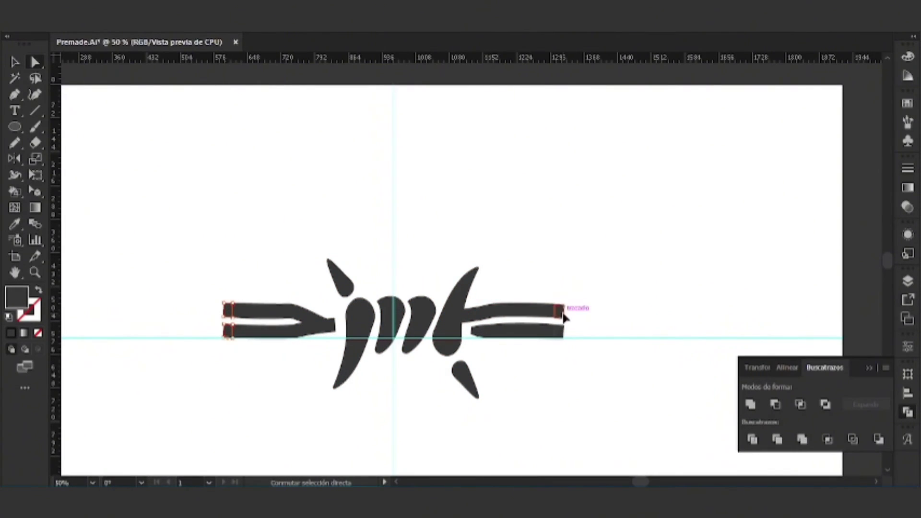
pyautogui.keyDown('shift'); pyautogui.click(561, 331); pyautogui.keyUp('shift')
pyautogui.press('Delete')
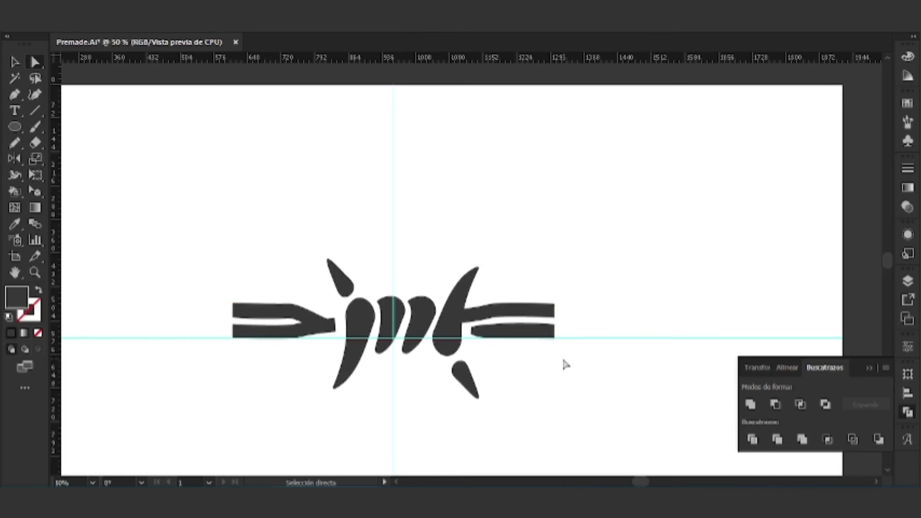
pyautogui.press('v')
pyautogui.click(424, 320)
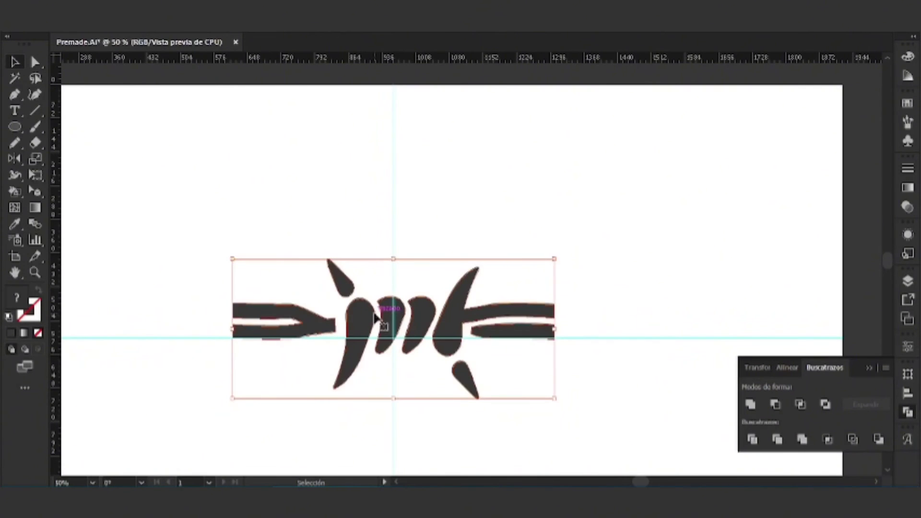
# Shrink the barbed-wire knot proportionally to just over a quarter of its size and draw a large dark gray ellipse over it
pyautogui.moveTo(393, 398); pyautogui.dragTo(401, 337)
pyautogui.click(15, 126)
pyautogui.moveTo(308, 277); pyautogui.dragTo(493, 397)
pyautogui.press('v')
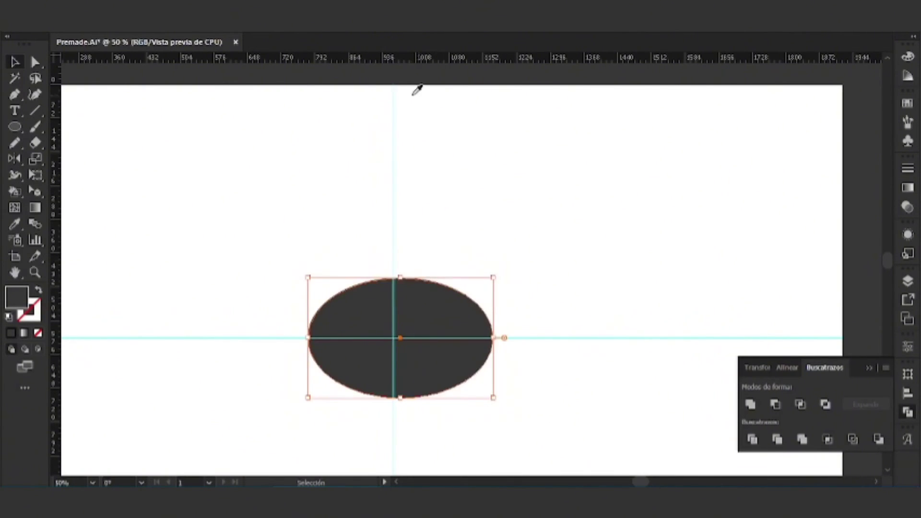
# Send the dark gray ellipse behind the knot and select the knot on top of it
pyautogui.press('i')
pyautogui.press('v')
pyautogui.press('a')
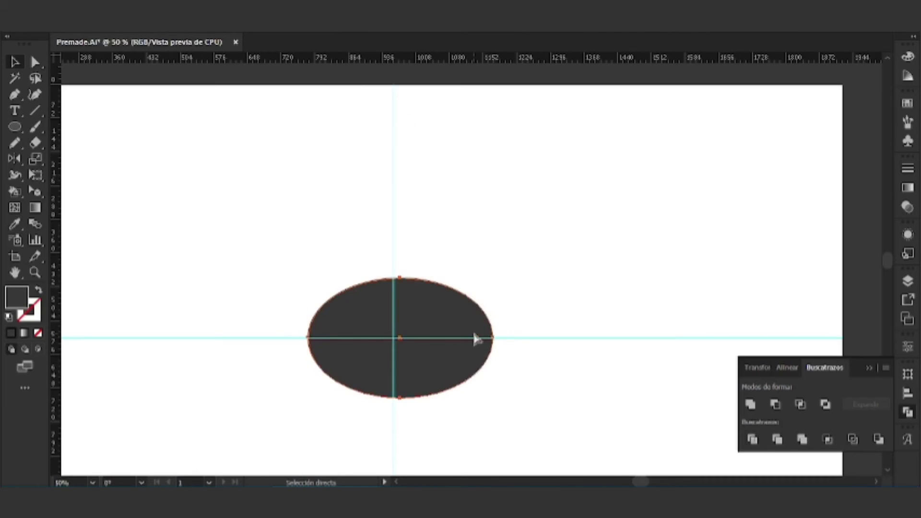
pyautogui.press('v')
pyautogui.hotkey('ctrl', 'shift', '[')
pyautogui.click(387, 340)
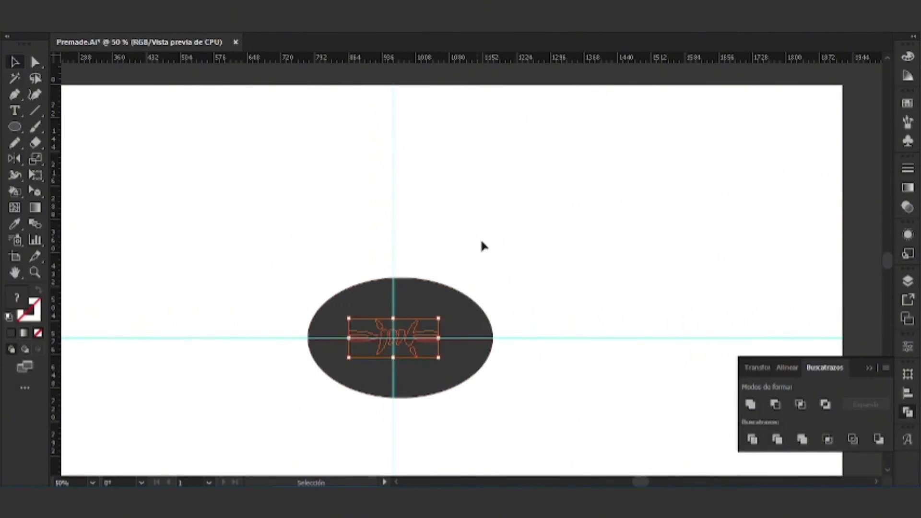
# Recolor the knot white by sampling the artboard with the Eyedropper so it contrasts with the dark ellipse
pyautogui.press('i')
pyautogui.click(483, 242)
pyautogui.press('v')
pyautogui.click(483, 243)
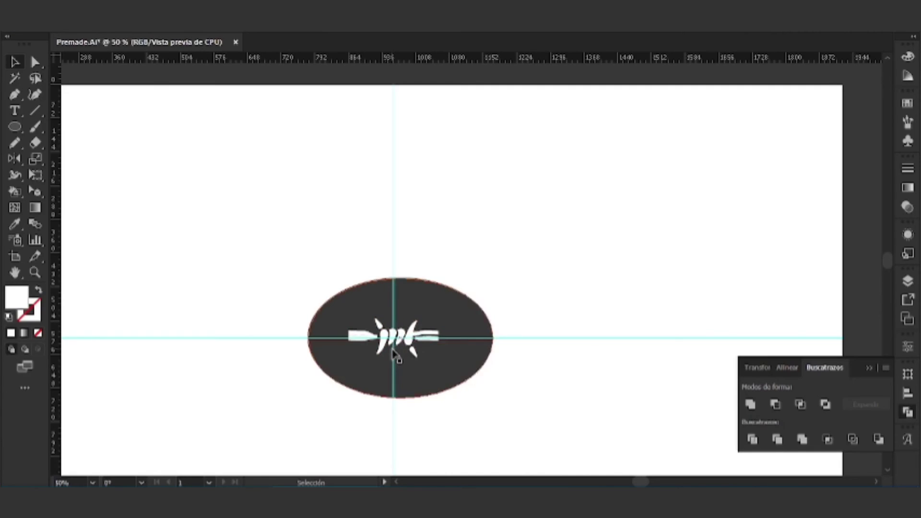
pyautogui.scroll(2, 392, 350)
pyautogui.hotkey('ctrl', 'a')
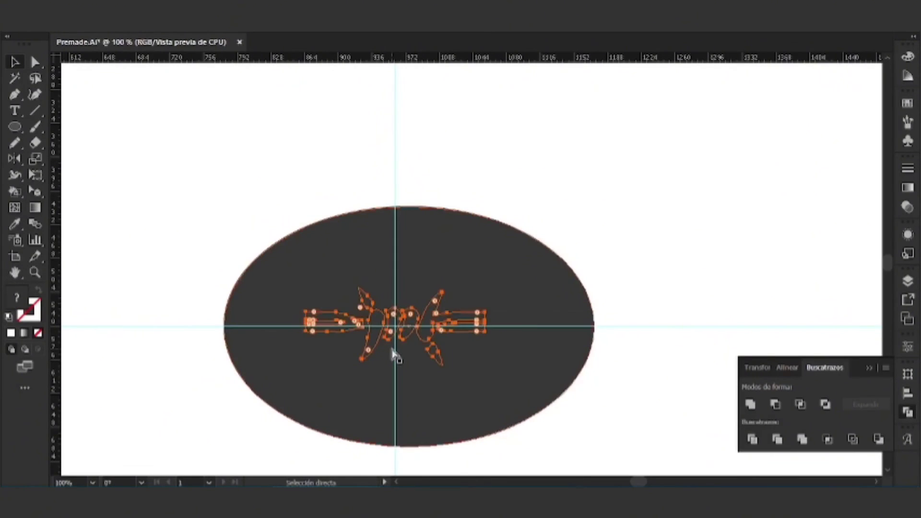
pyautogui.press('v')
pyautogui.press('i')
pyautogui.click(585, 163)
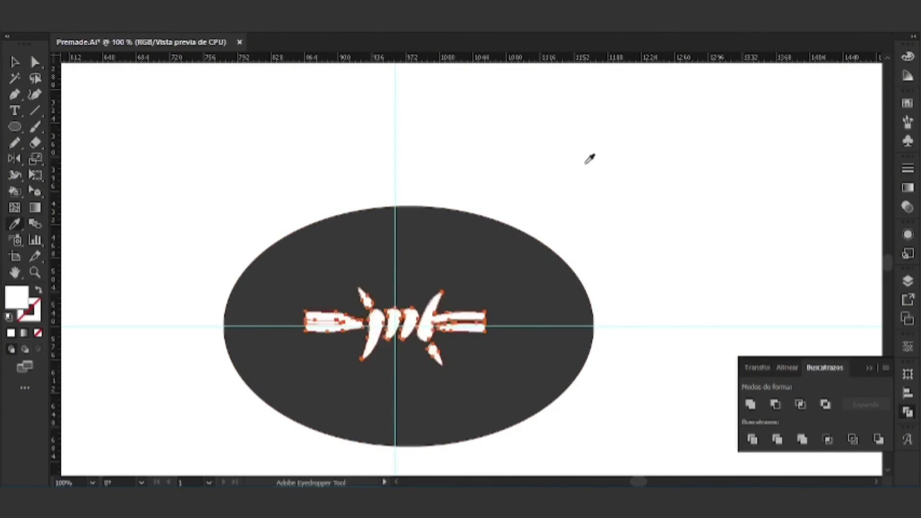
# Set the fill to none and clear the gaps between the paired wires with Live Paint Bucket
pyautogui.press('ctrl')
pyautogui.click(15, 193)
pyautogui.click(20, 300)
pyautogui.click(38, 333)
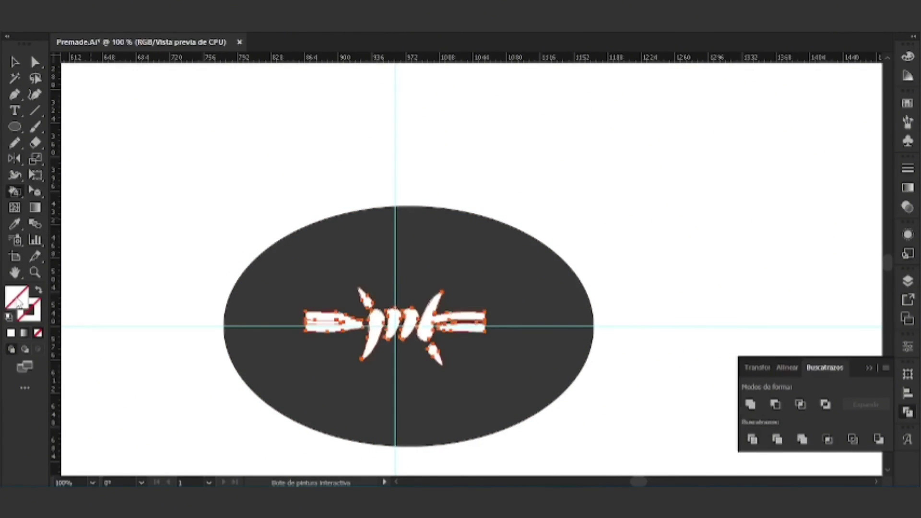
pyautogui.scroll(4, 360, 338)
pyautogui.scroll(-4, 312, 322)
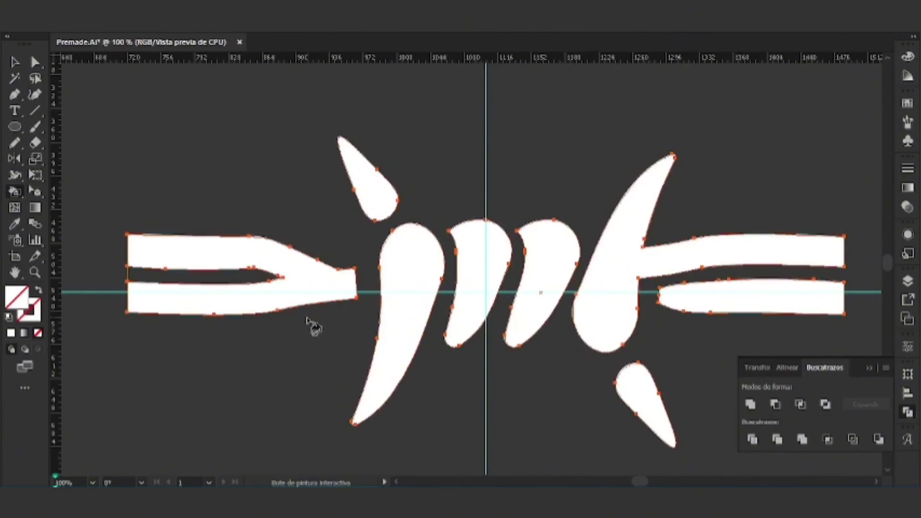
# Expand the live-painted knot into regular shapes
pyautogui.press('v')
pyautogui.click(168, 29)
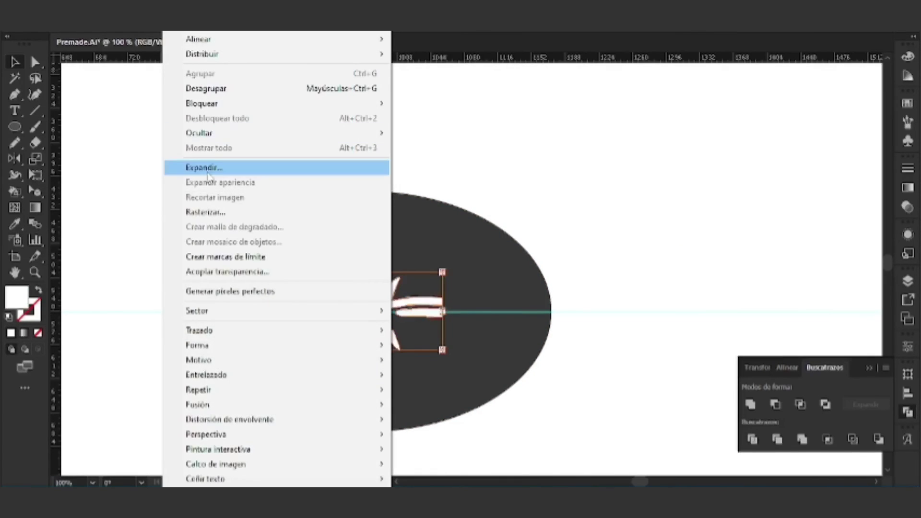
pyautogui.click(230, 167)
pyautogui.click(419, 328)
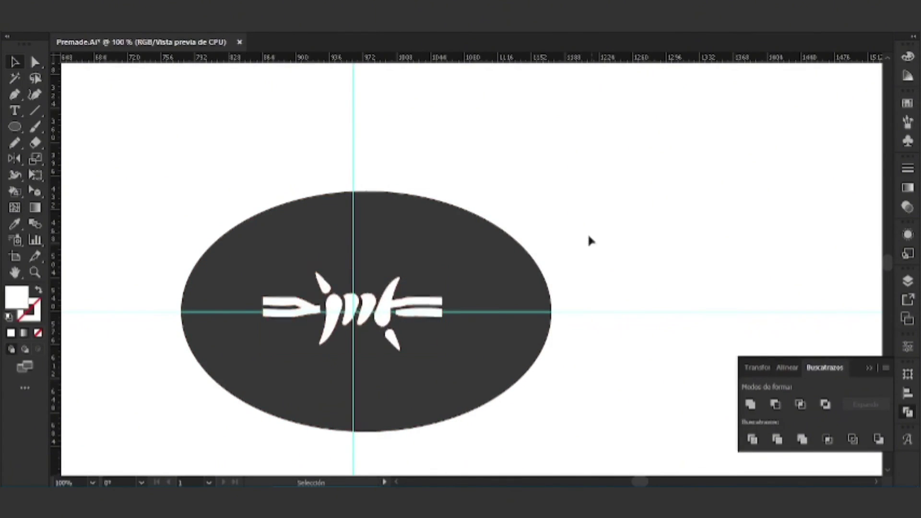
# Recolor the expanded knot dark gray by sampling the ellipse behind it with the Eyedropper
pyautogui.scroll(-3, 579, 263)
pyautogui.scroll(2, 524, 291)
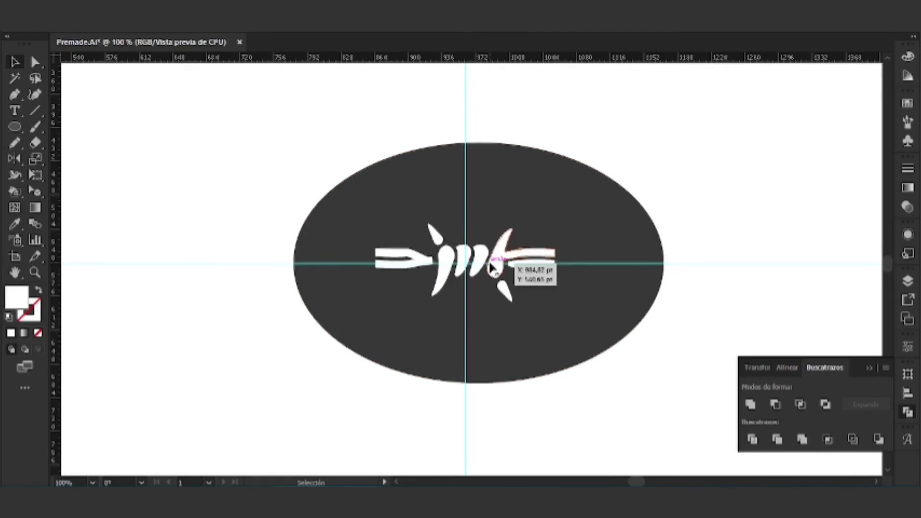
pyautogui.click(520, 256)
pyautogui.scroll(-1, 388, 298)
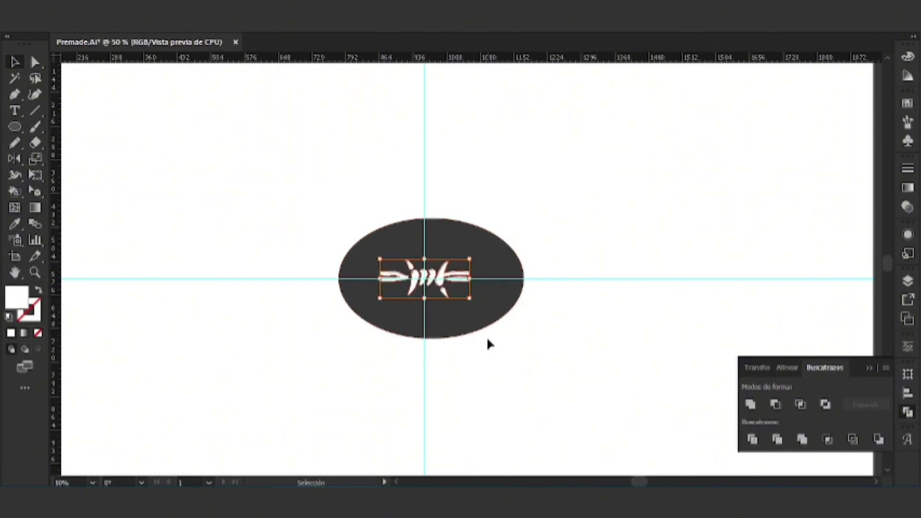
pyautogui.click(463, 324)
pyautogui.click(529, 366)
pyautogui.click(464, 312)
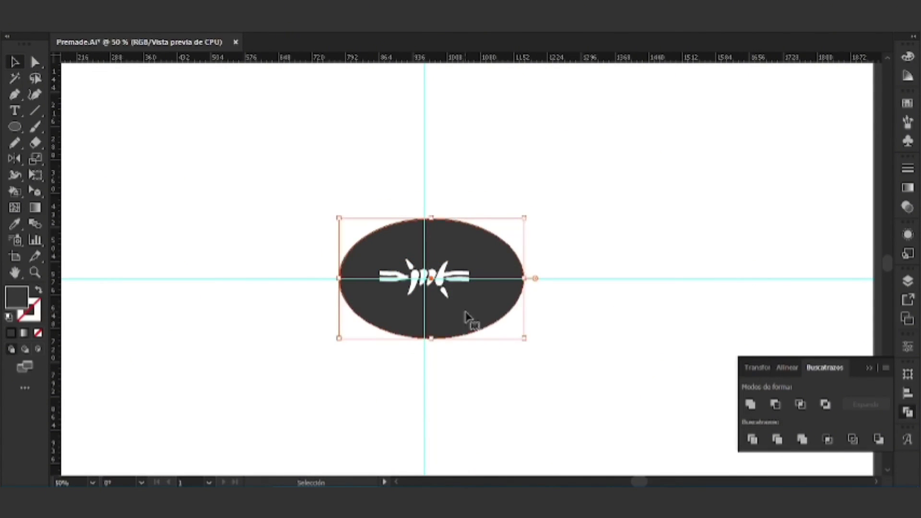
pyautogui.click(468, 267)
pyautogui.press('i')
pyautogui.click(481, 298)
pyautogui.press('v')
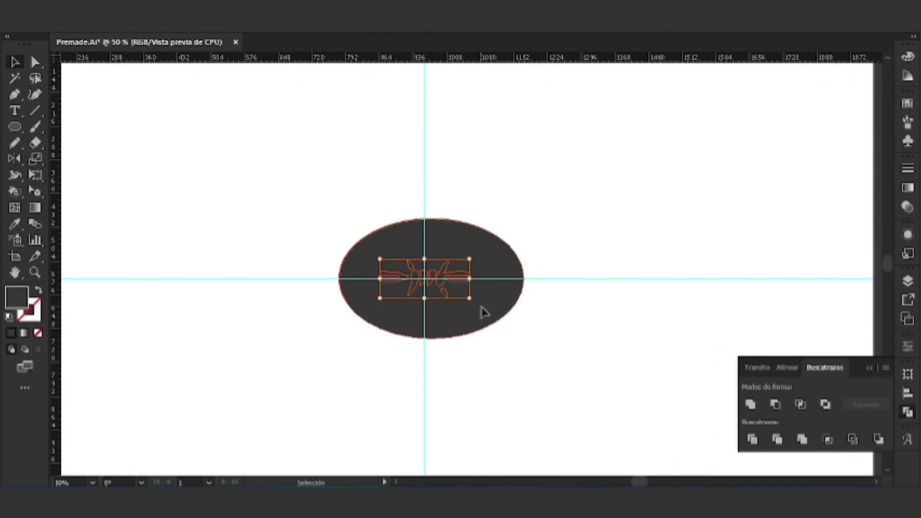
# Delete the backing ellipse and select the remaining knot
pyautogui.click(482, 308)
pyautogui.press('Delete')
pyautogui.click(446, 287)
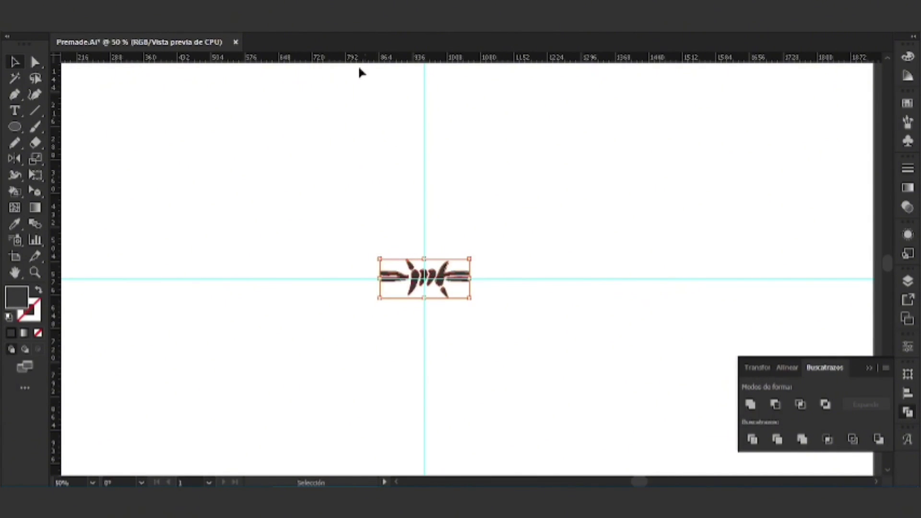
# Create a new pattern brush from the selected knot, keeping the default name, Fixed scale of 100%, 0% spacing and Stretch fit
pyautogui.press('F5')
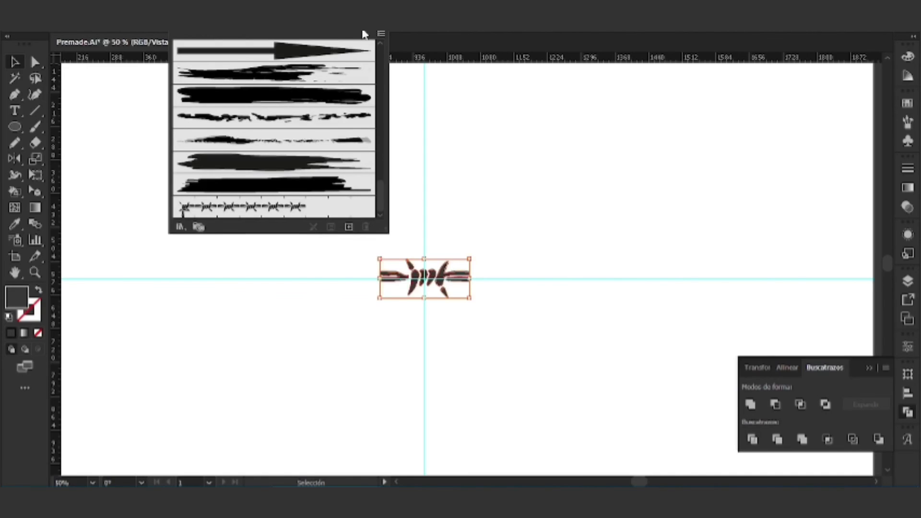
pyautogui.click(348, 228)
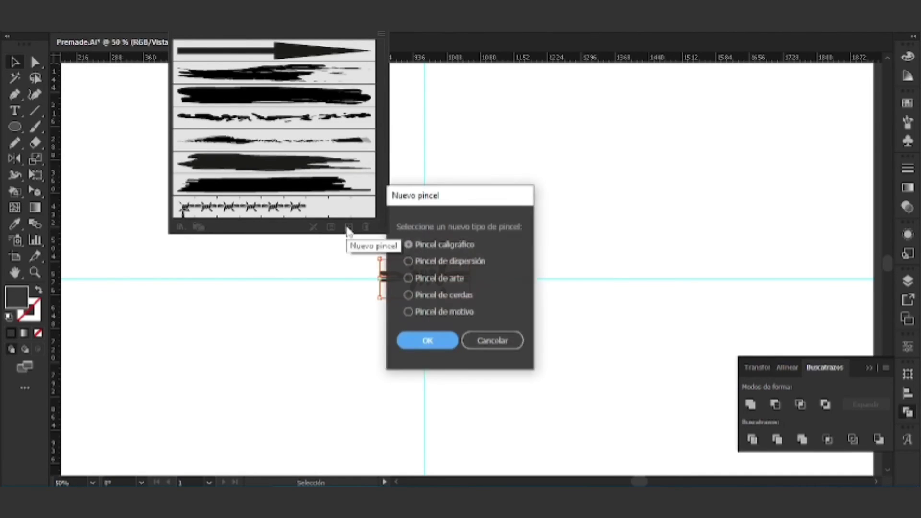
pyautogui.click(427, 313)
pyautogui.click(432, 342)
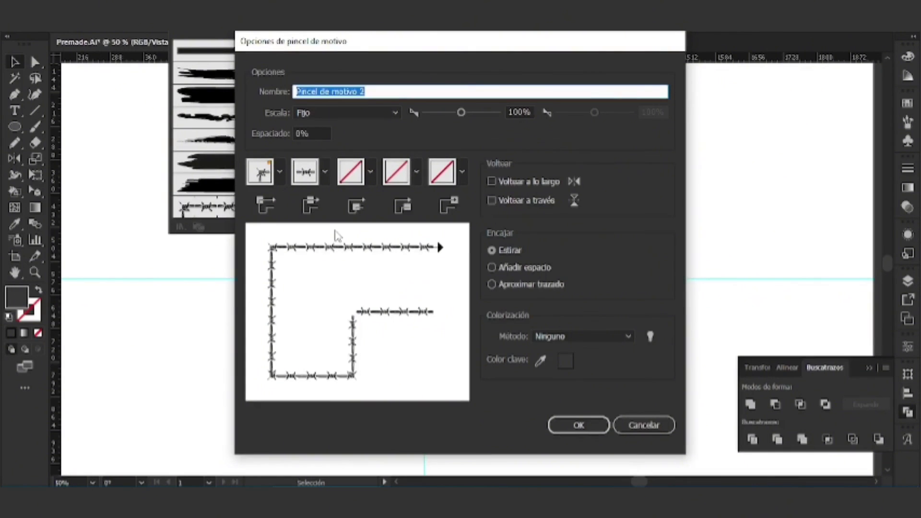
pyautogui.click(589, 427)
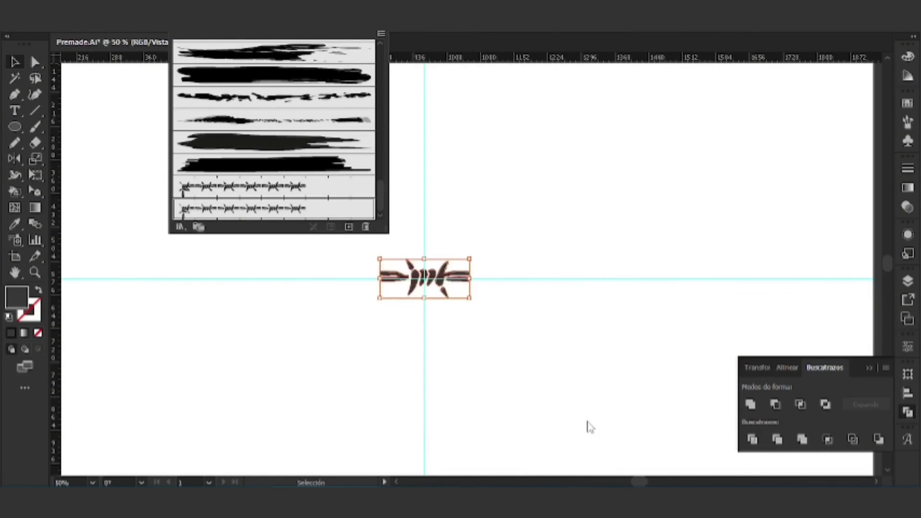
pyautogui.press('F5')
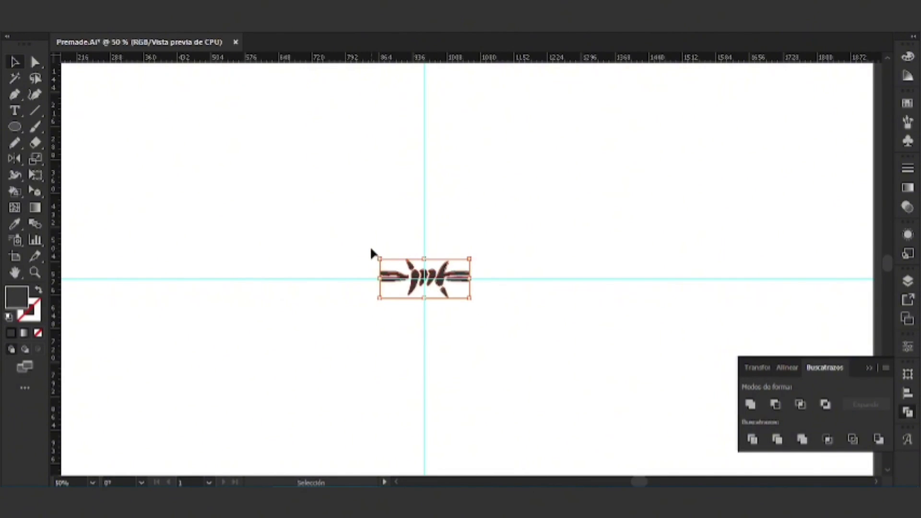
# Delete the original knot artwork to leave the artboard empty
pyautogui.scroll(-2, 370, 246)
pyautogui.scroll(2, 395, 278)
pyautogui.press('Delete')
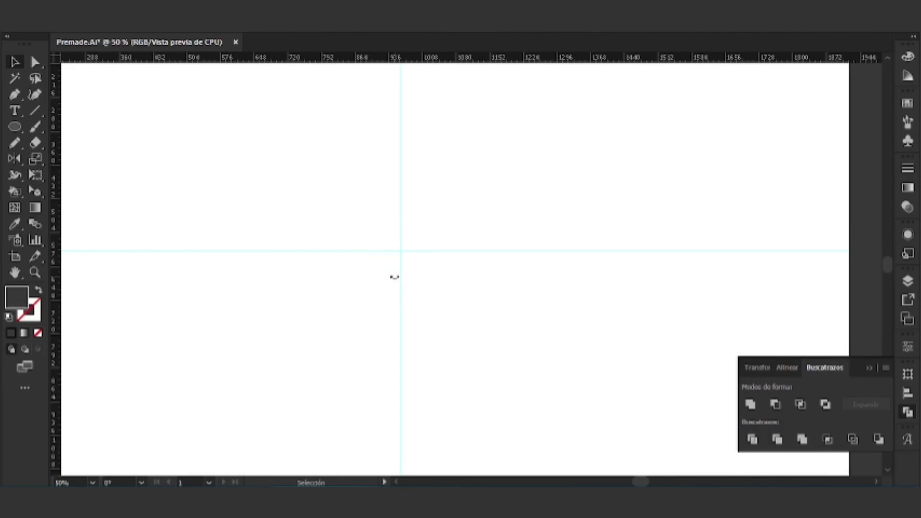
# Paint five freehand barbed-wire strokes with the Paintbrush, two sloping down to the right and three nearly horizontal
pyautogui.click(36, 126)
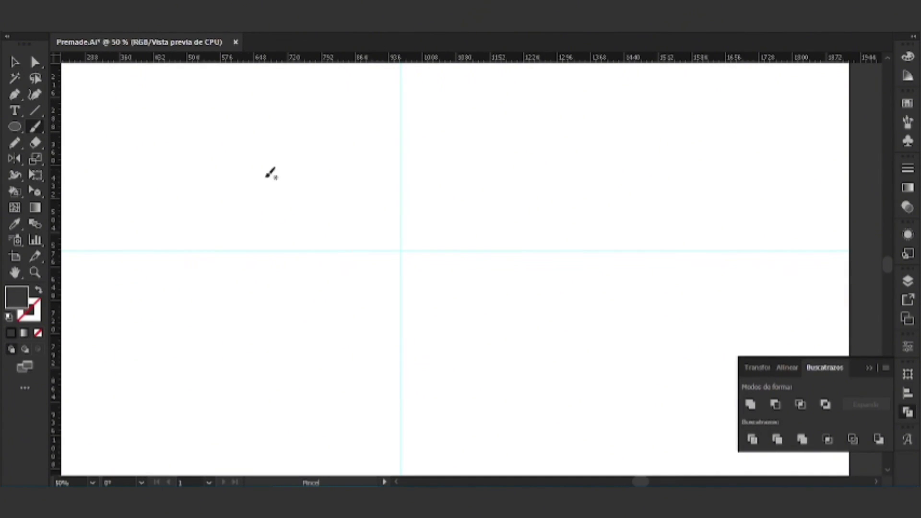
pyautogui.moveTo(524, 307); pyautogui.dragTo(525, 306)
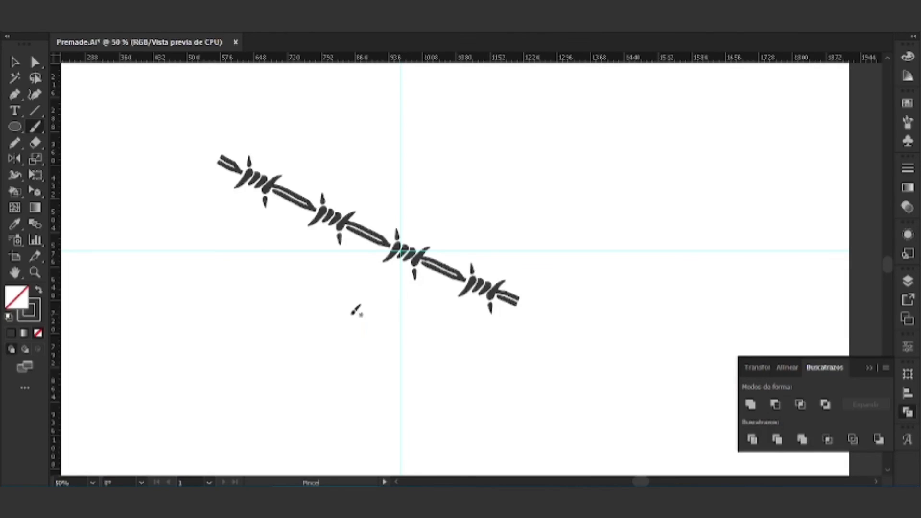
pyautogui.moveTo(419, 305); pyautogui.dragTo(485, 307)
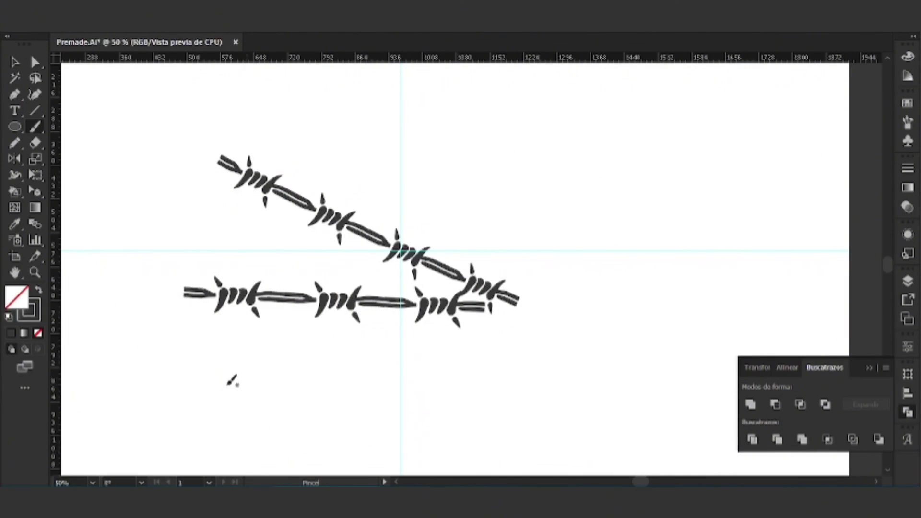
pyautogui.moveTo(579, 378); pyautogui.dragTo(581, 378)
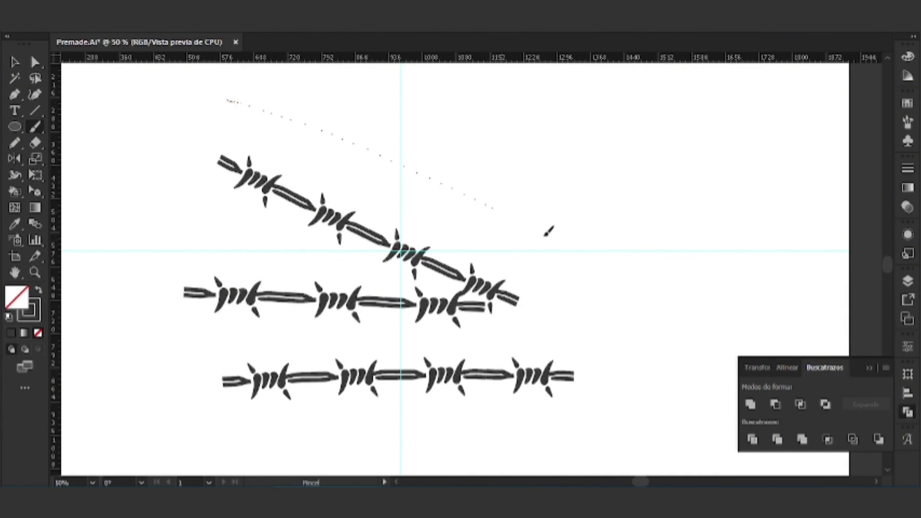
pyautogui.moveTo(545, 235); pyautogui.dragTo(560, 240)
pyautogui.scroll(-1, 586, 236)
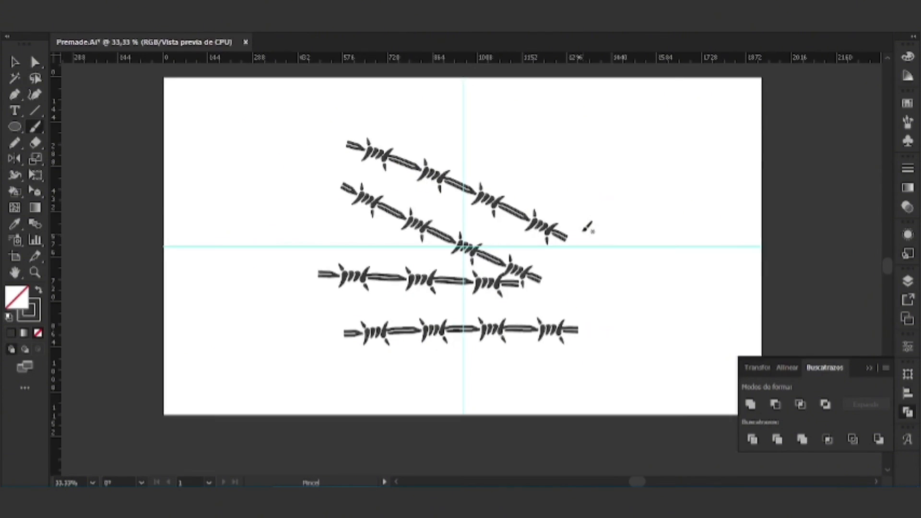
pyautogui.scroll(3, 556, 181)
pyautogui.scroll(-1, 552, 225)
pyautogui.scroll(2, 549, 230)
pyautogui.scroll(2, 194, 144)
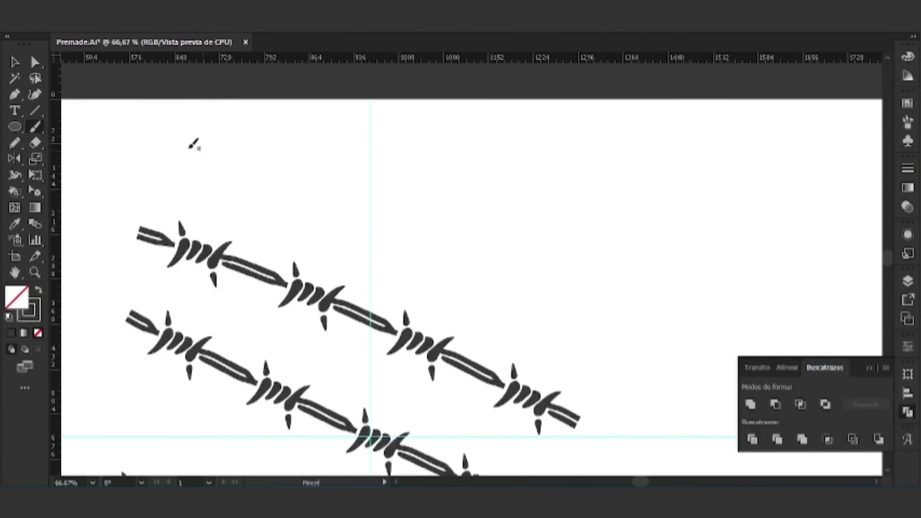
pyautogui.moveTo(454, 180); pyautogui.dragTo(472, 194)
pyautogui.scroll(-1, 432, 202)
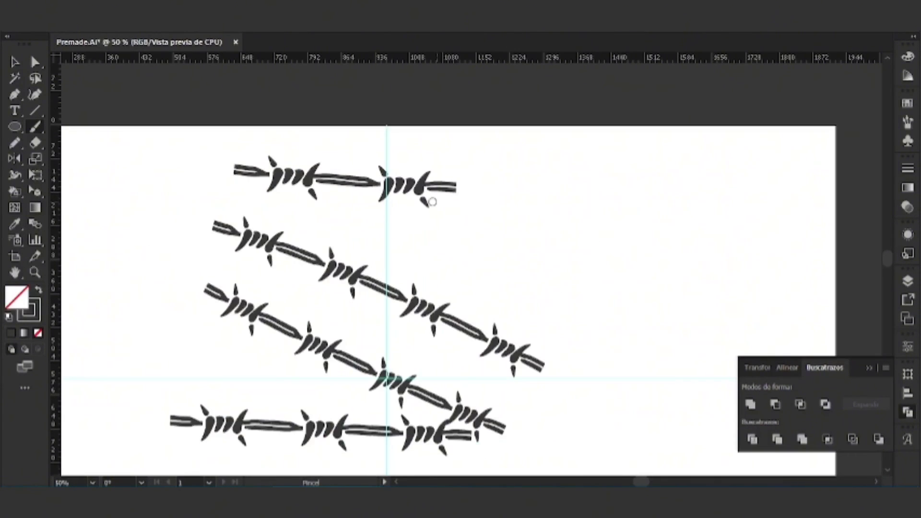
# Draw a large circle in the empty area to the right of the barbed-wire strokes
pyautogui.click(15, 126)
pyautogui.scroll(-1, 618, 317)
pyautogui.scroll(1, 627, 298)
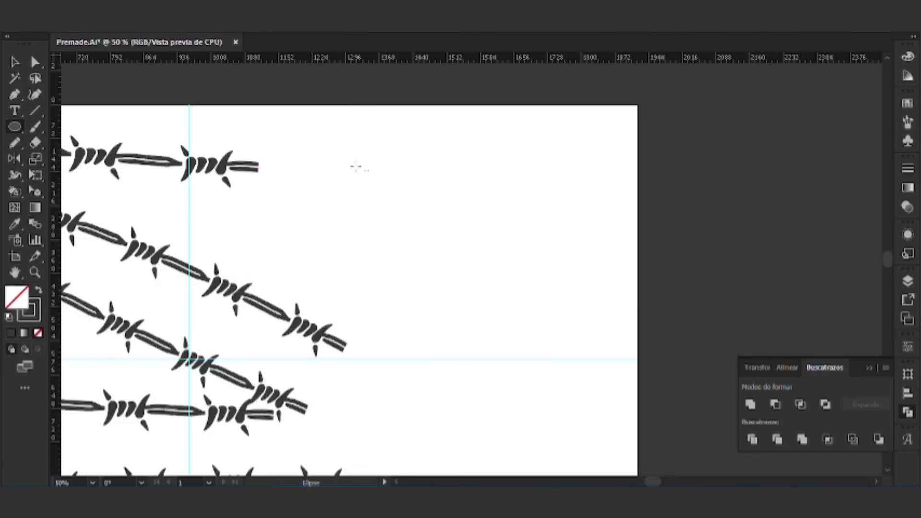
pyautogui.moveTo(344, 151); pyautogui.dragTo(572, 367)
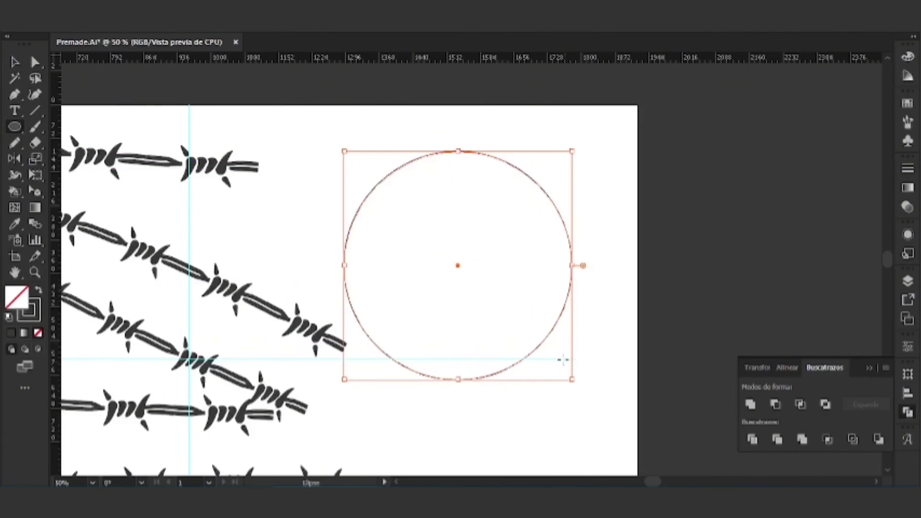
# Apply the new barbed-wire pattern brush to the circle and move the resulting ring slightly to the right
pyautogui.press('v')
pyautogui.click(485, 267)
pyautogui.click(502, 162)
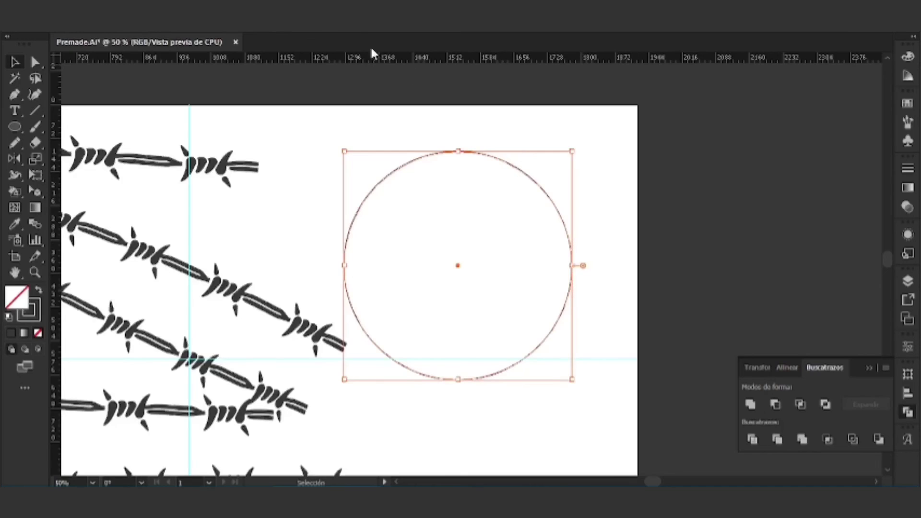
pyautogui.press('F5')
pyautogui.click(331, 207)
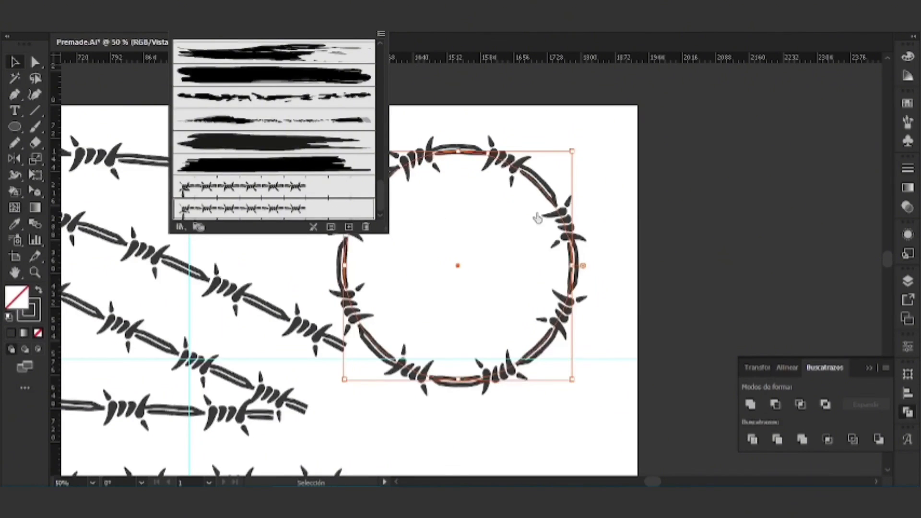
pyautogui.press('F5')
pyautogui.click(617, 211)
pyautogui.moveTo(560, 199); pyautogui.dragTo(588, 198)
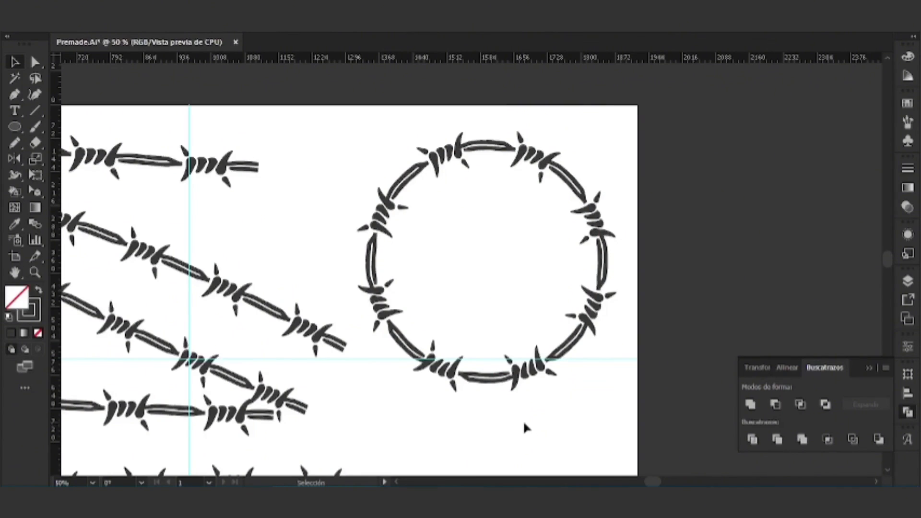
# Hide the Pathfinder controls and examine how the barbed-wire knots and wires join and bend around the ring
pyautogui.click(867, 368)
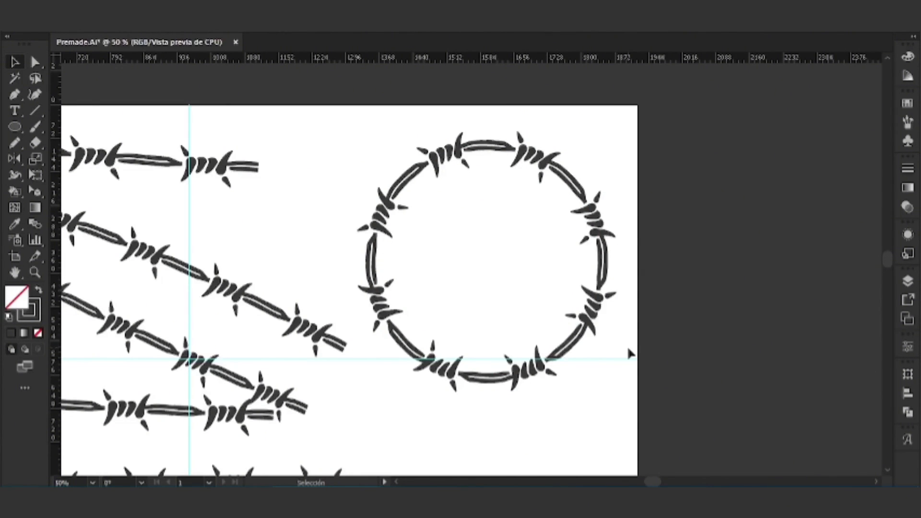
pyautogui.scroll(-2, 629, 350)
pyautogui.scroll(2, 653, 342)
pyautogui.scroll(2, 531, 254)
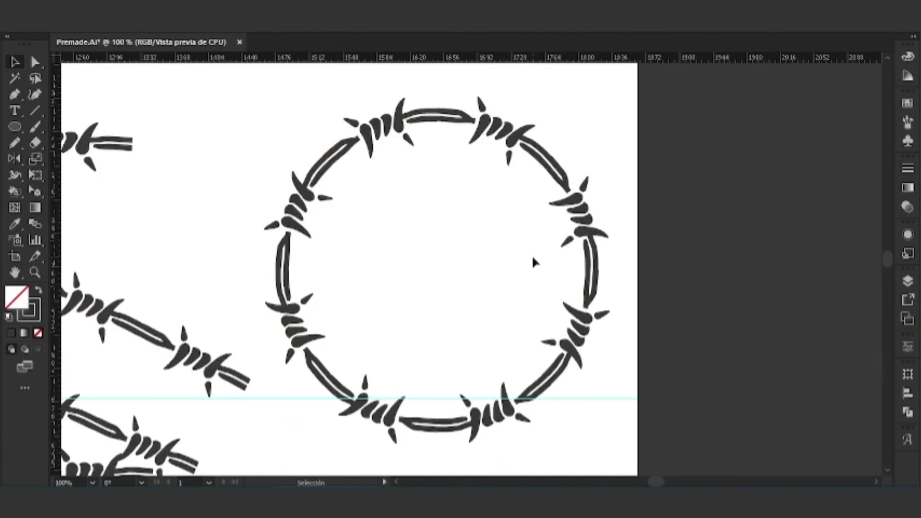
pyautogui.scroll(-2, 562, 274)
pyautogui.scroll(5, 578, 274)
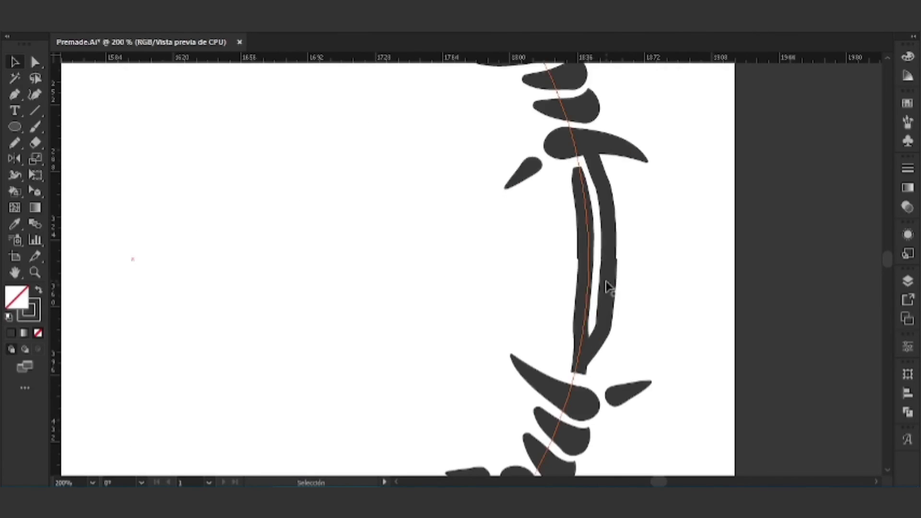
pyautogui.scroll(-5, 590, 261)
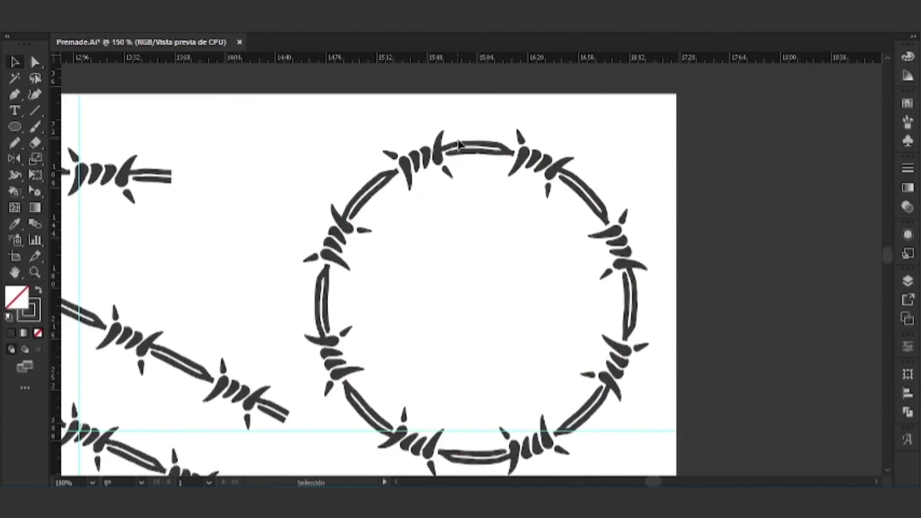
pyautogui.scroll(5, 479, 150)
pyautogui.click(488, 170)
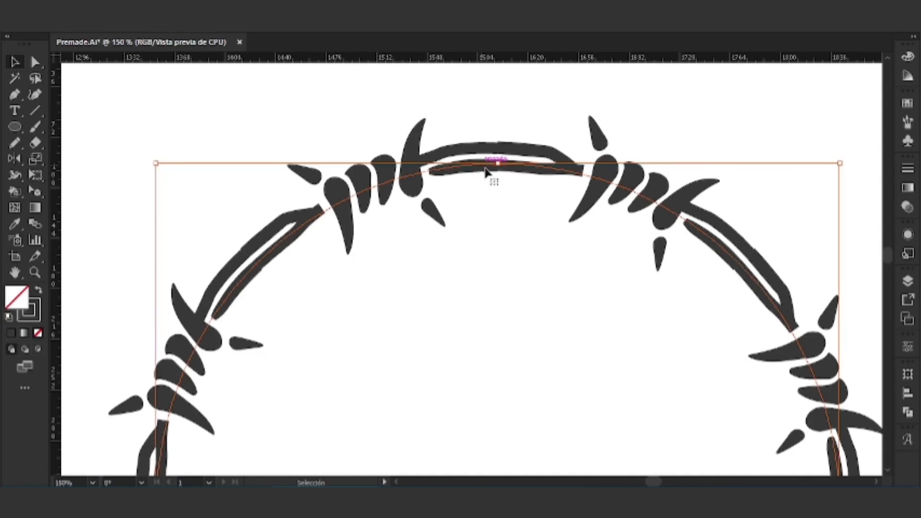
pyautogui.scroll(-3, 500, 181)
pyautogui.scroll(-1, 502, 189)
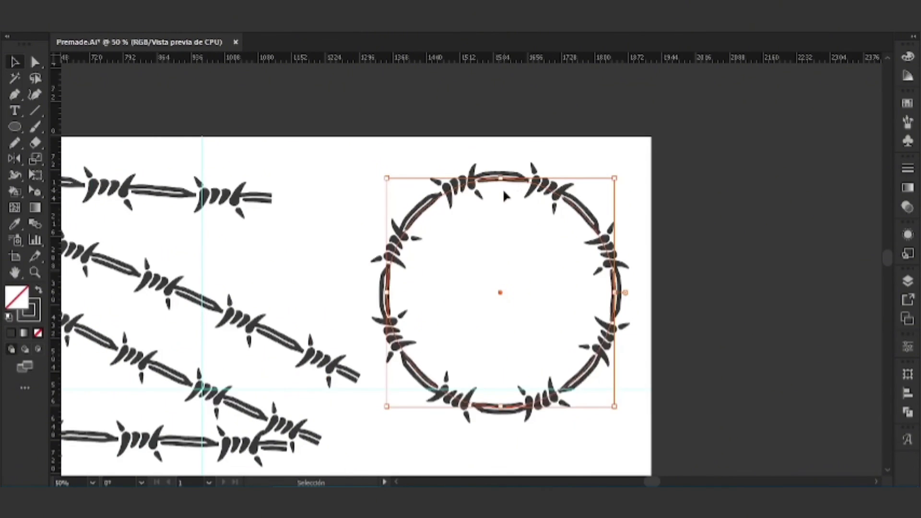
pyautogui.scroll(1, 575, 384)
pyautogui.click(580, 430)
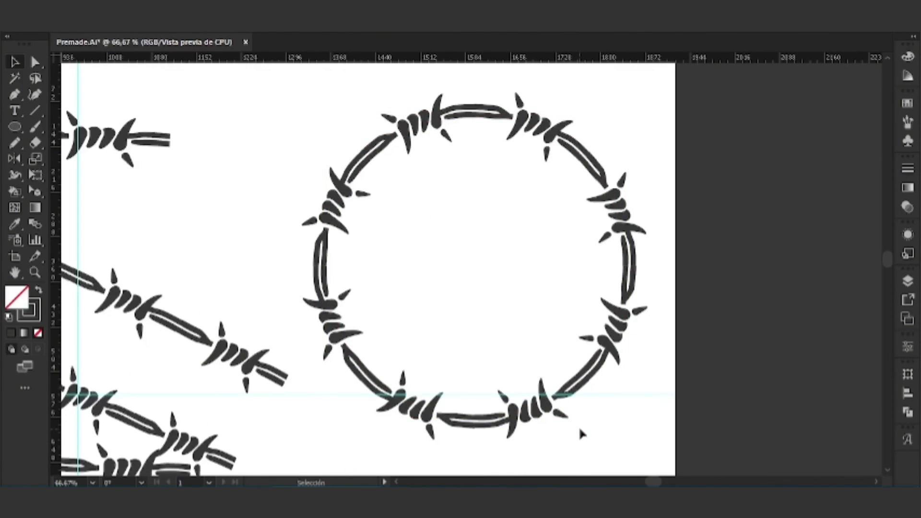